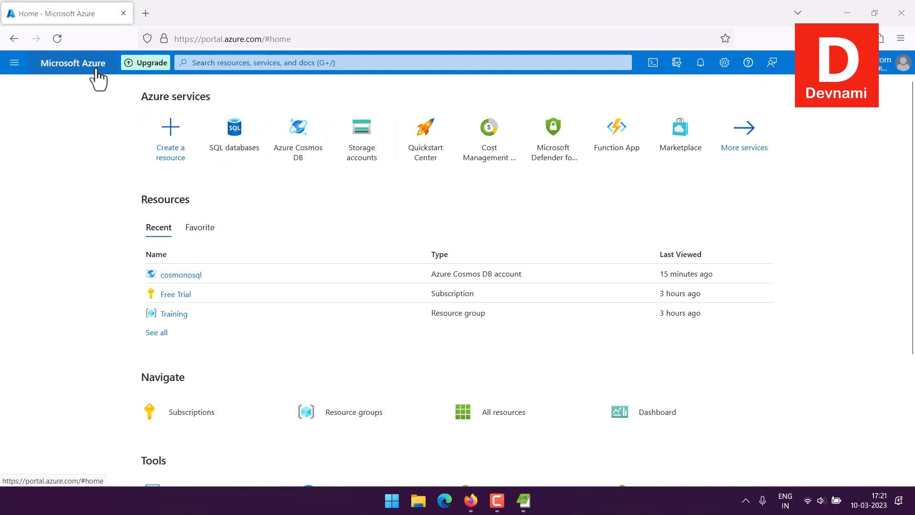
Open the list of Azure Cosmos DB accounts from the portal home page
left_click(295, 152)
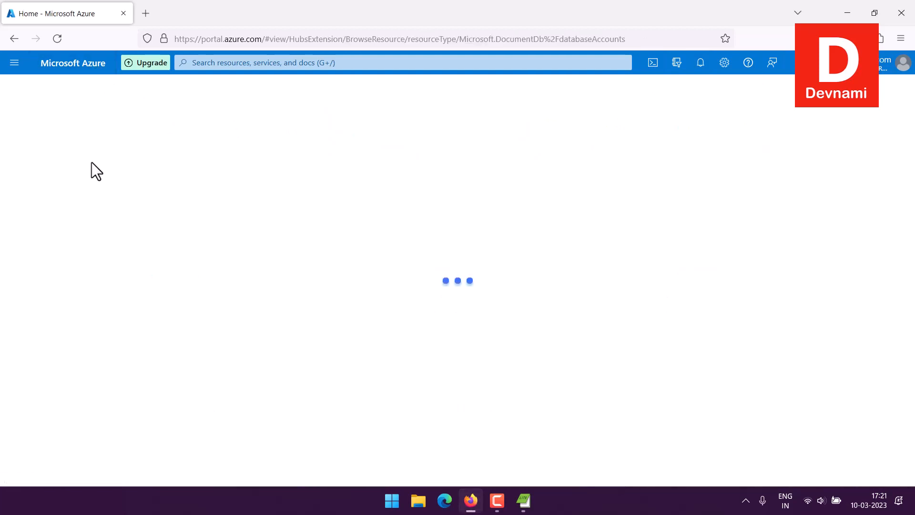
left_click(200, 63)
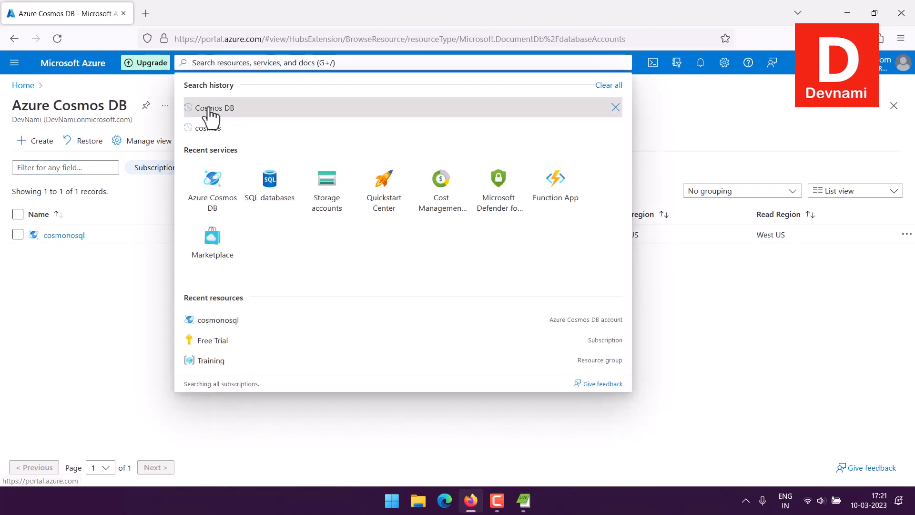
left_click(157, 90)
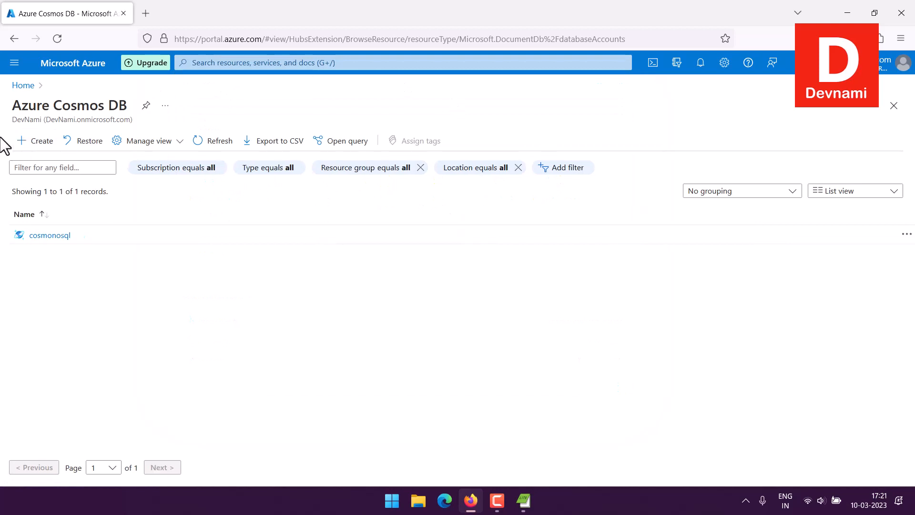
Start creating an Azure Cosmos DB for NoSQL account and view the resource groups available for it
left_click(37, 142)
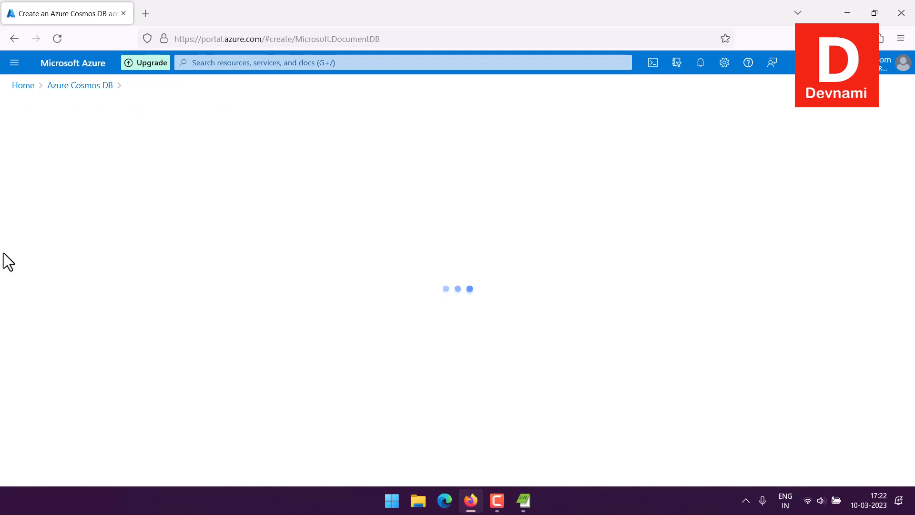
left_click(499, 500)
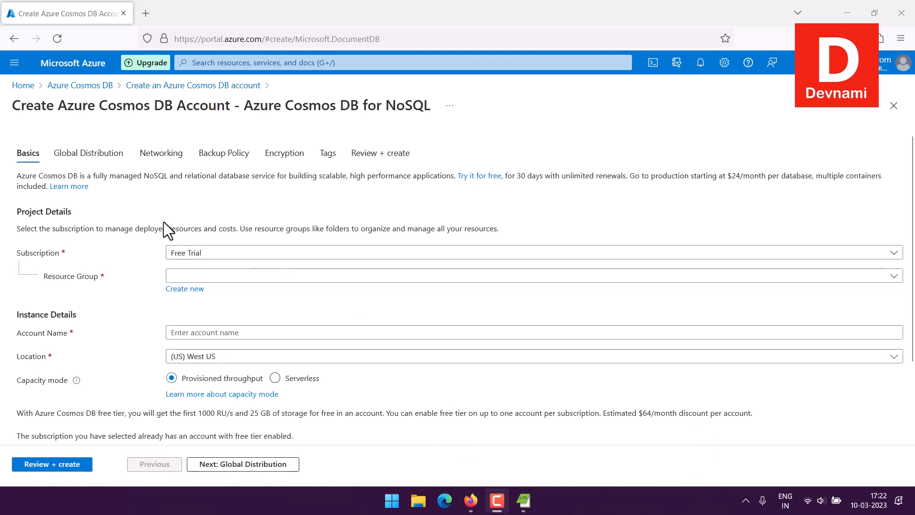
scroll(144, 191, "down", 2)
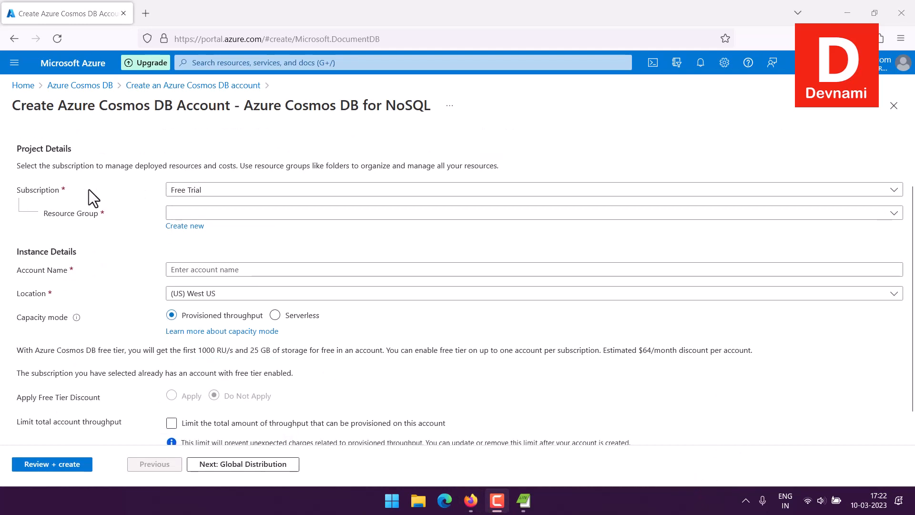
left_click(182, 212)
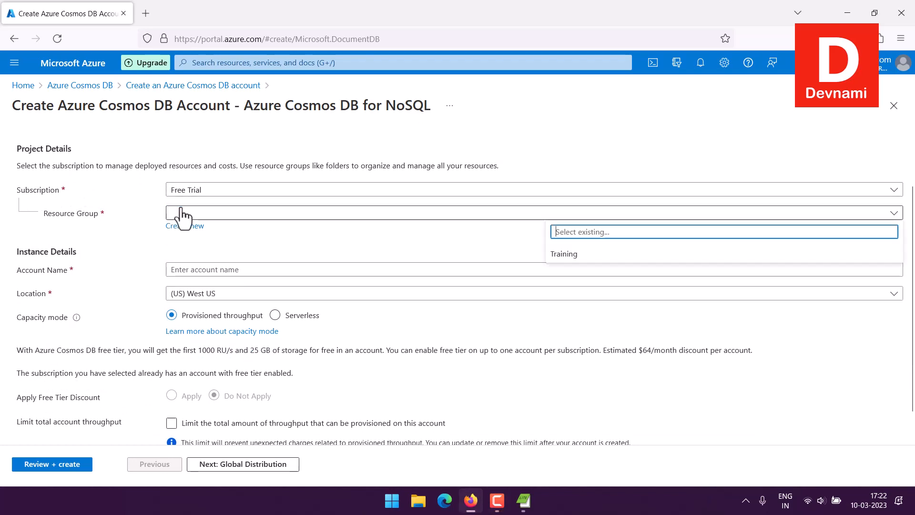
left_click(36, 277)
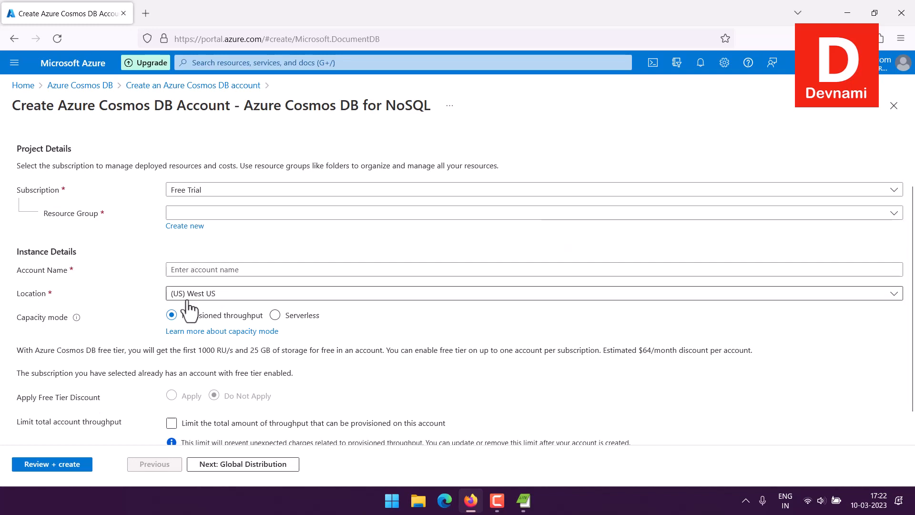
Review the capacity mode, free tier discount and throughput limit options in the account creation form
scroll(136, 273, "down", 1)
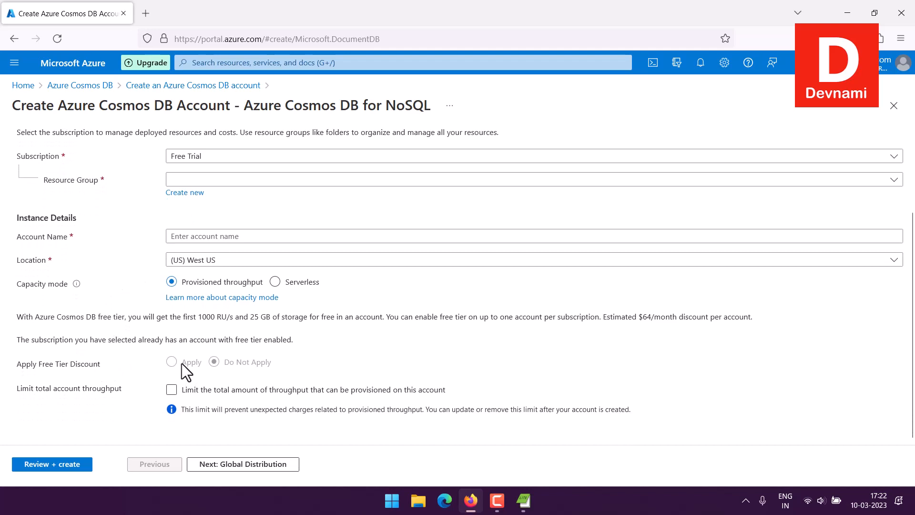
left_click_drag(50, 318, 334, 320)
left_click(189, 320)
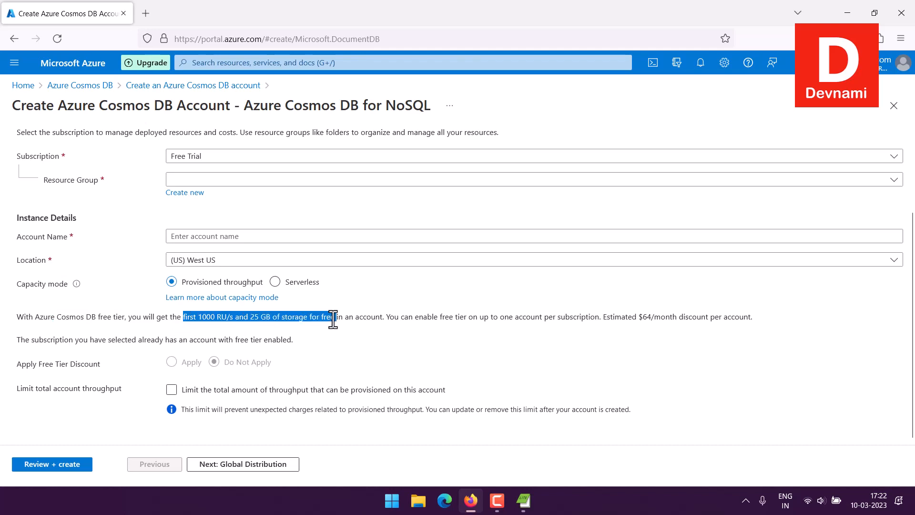
left_click(333, 320)
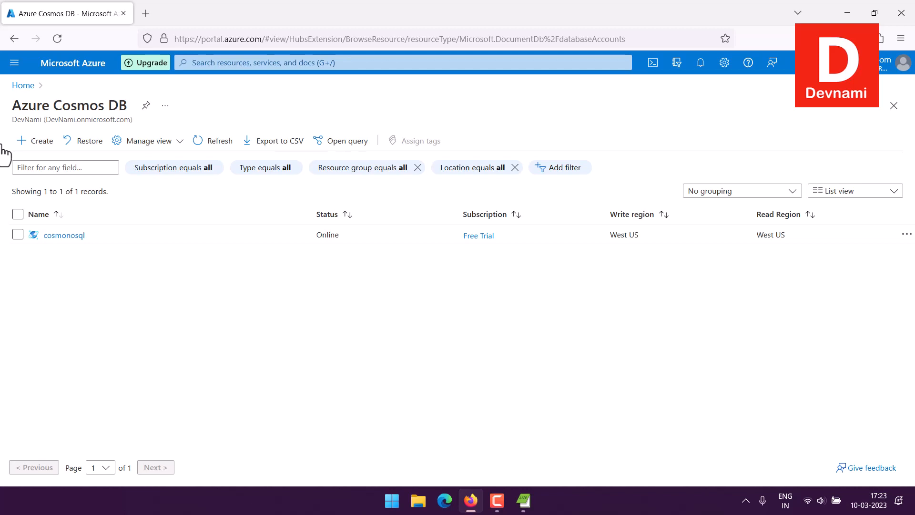
Open the cosmonosql account, collapse the account list beside it and review its overview essentials, including the URI
left_click(82, 238)
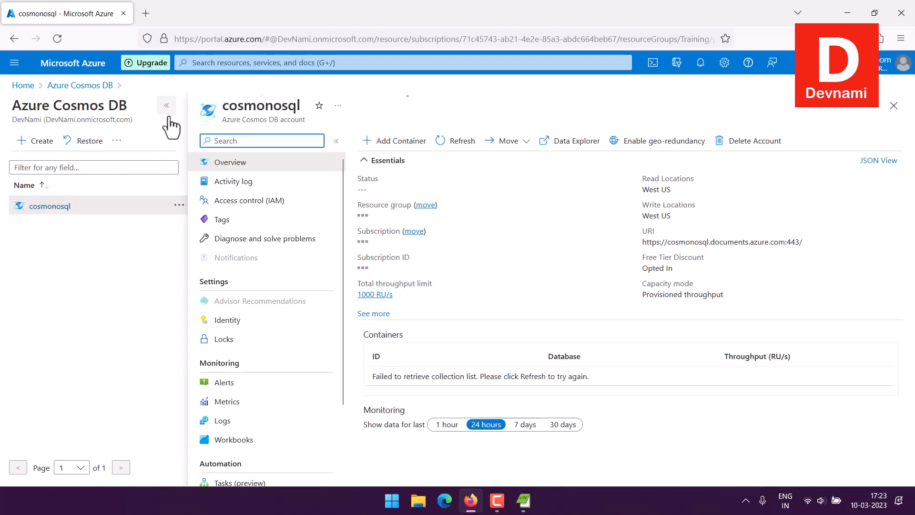
left_click(167, 113)
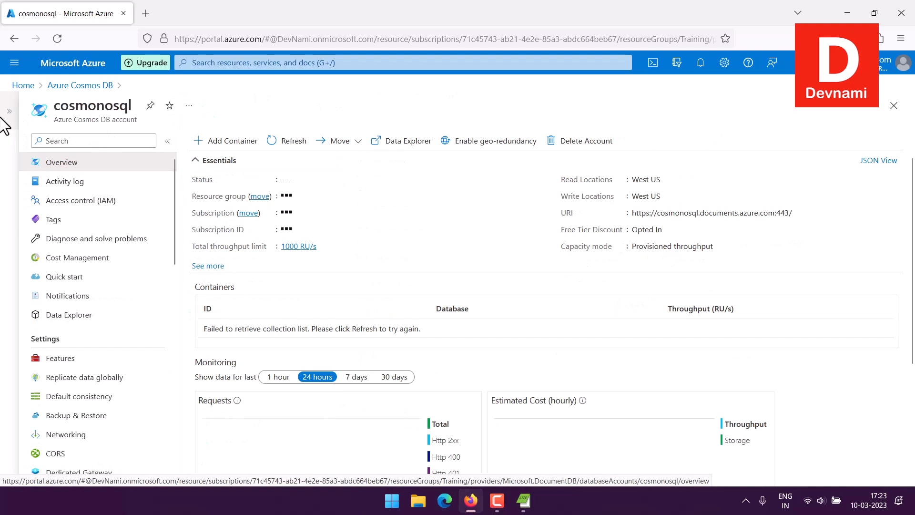
left_click(9, 111)
left_click(168, 114)
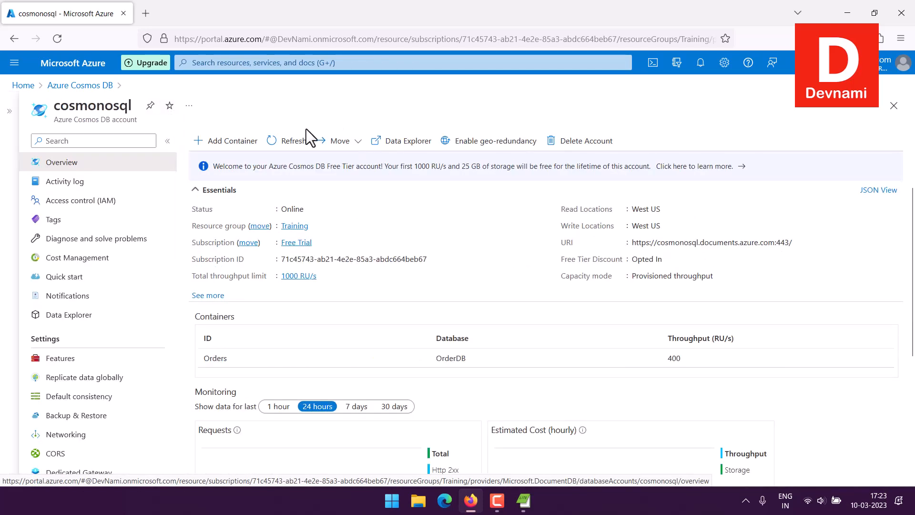
left_click(298, 141)
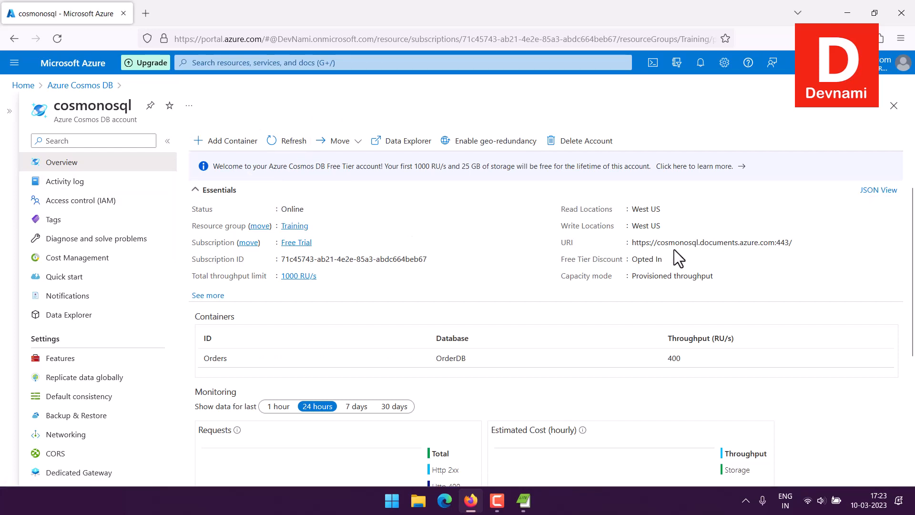
left_click_drag(709, 242, 751, 242)
left_click(751, 242)
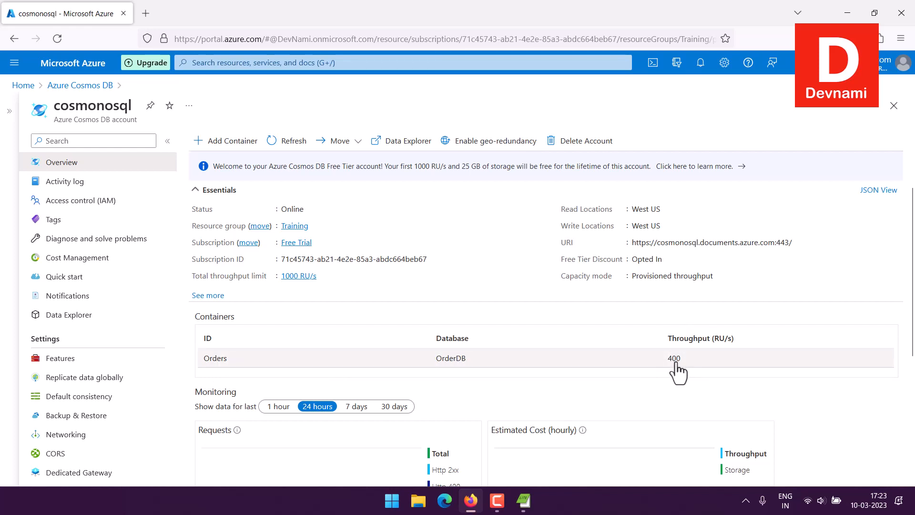
Open Data Explorer for cosmonosql and list the items in the Orders container of OrderDB
left_click(49, 316)
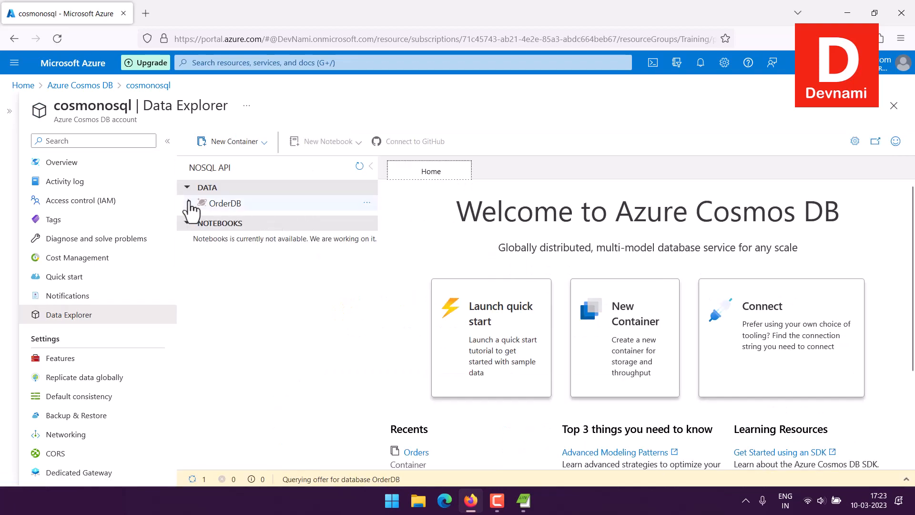
left_click(189, 203)
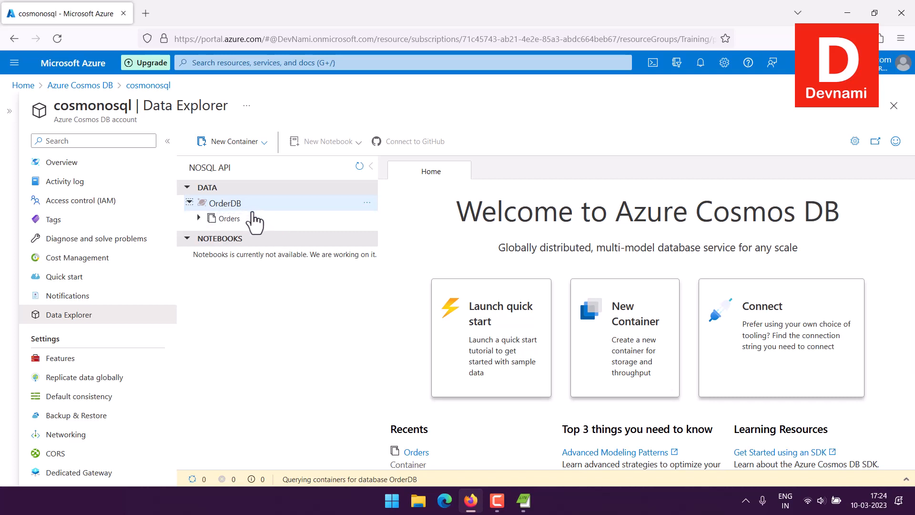
left_click(307, 218)
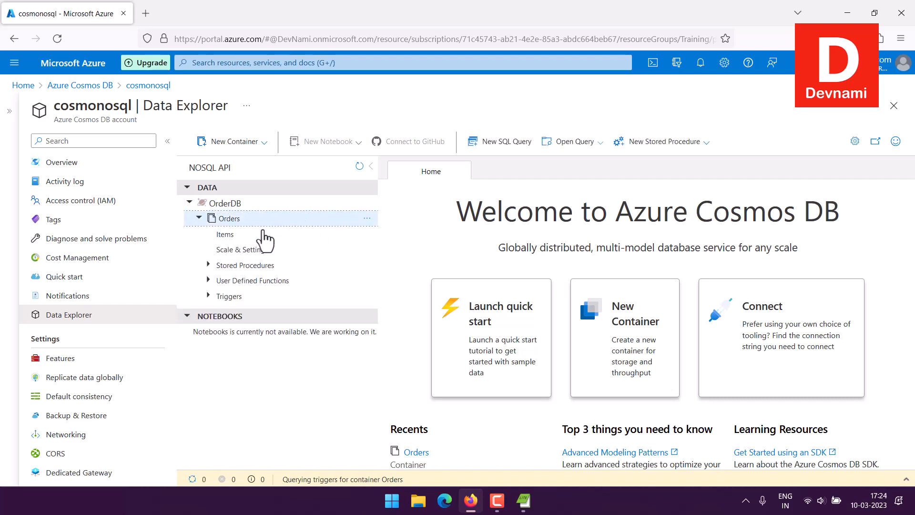
left_click(232, 235)
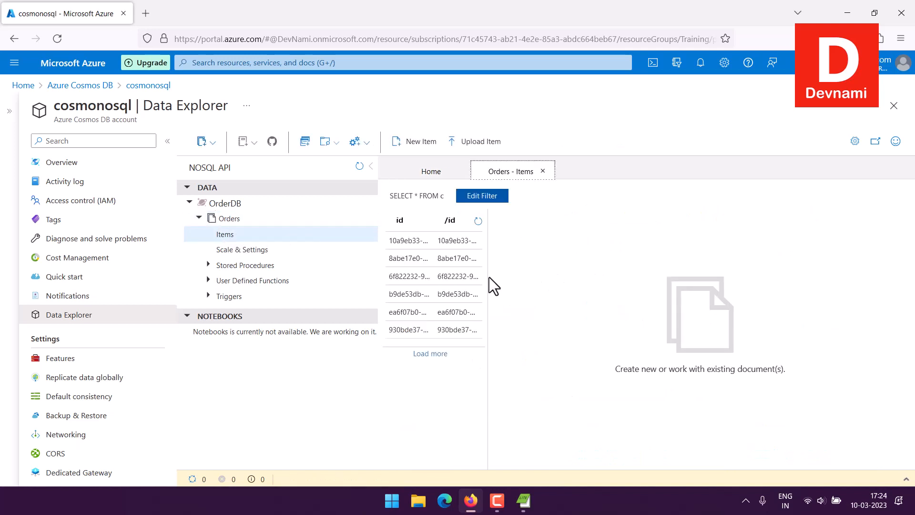
Open the first item in the Orders container and read through its whole JSON document
left_click(411, 241)
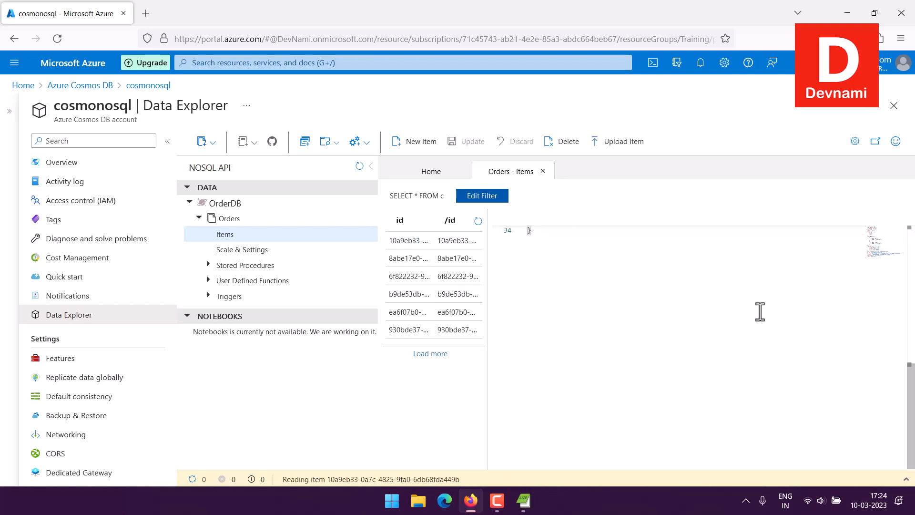
scroll(628, 347, "down", 5)
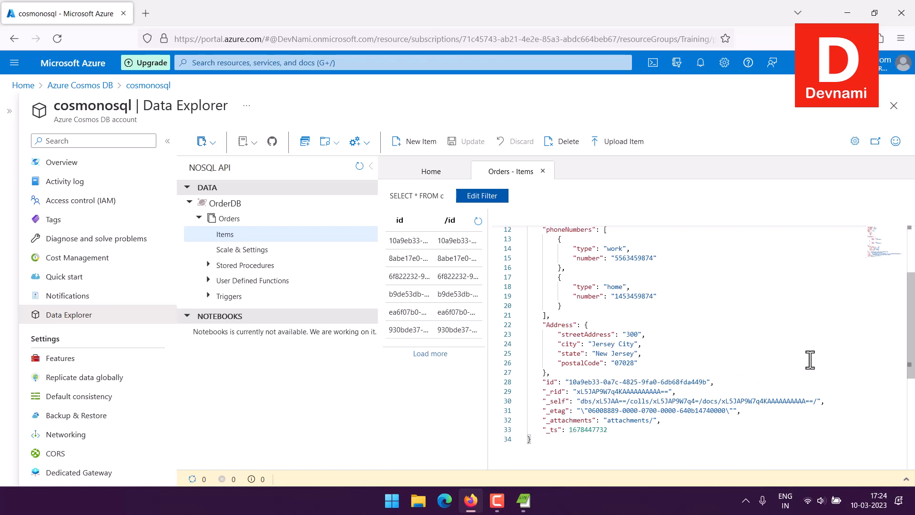
scroll(845, 359, "up", 5)
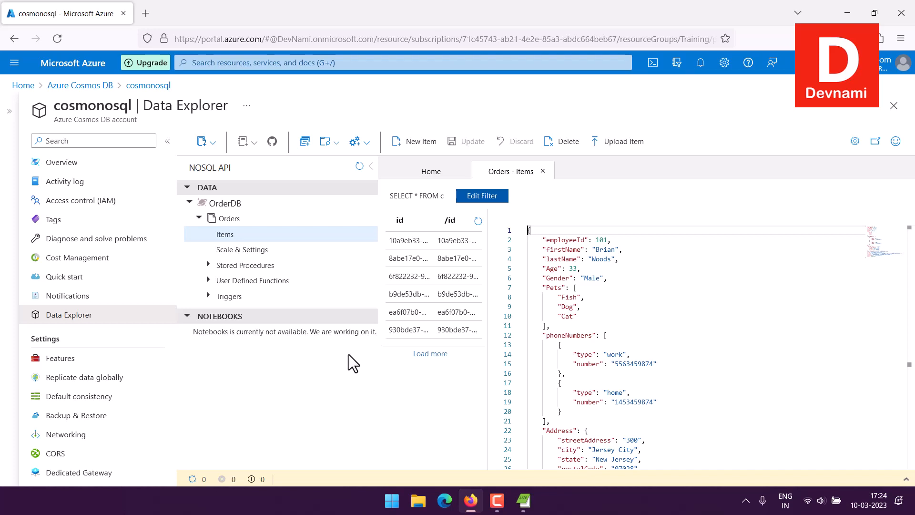
Create a new SQL query on the Orders container, execute SELECT * FROM c and enlarge the results area
left_click(305, 142)
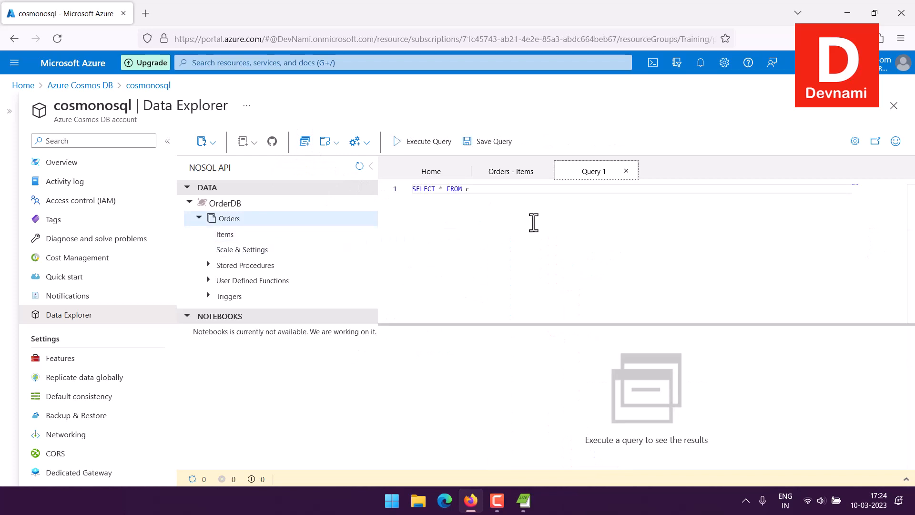
left_click(504, 193)
left_click(400, 143)
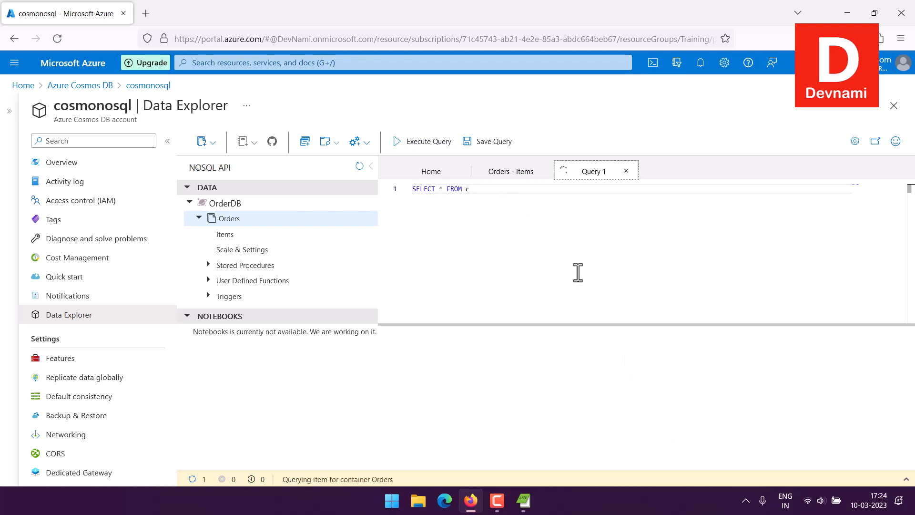
left_click_drag(577, 320, 568, 240)
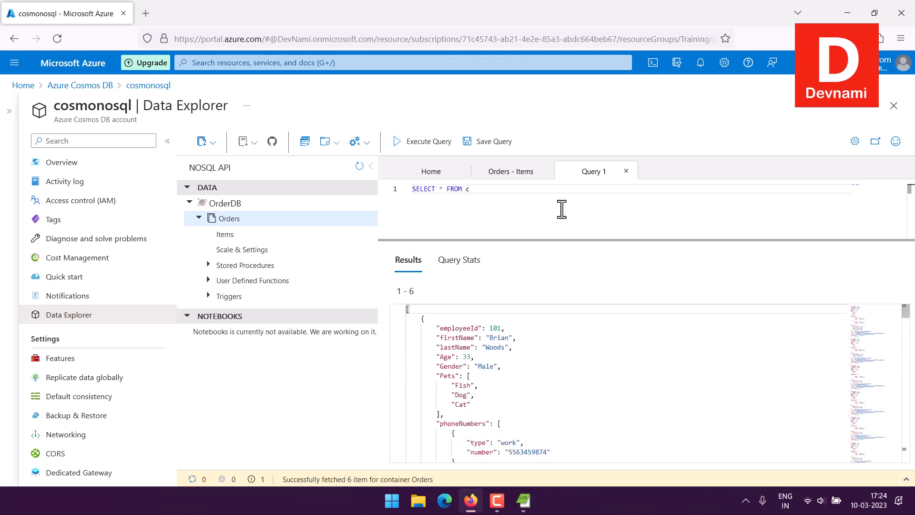
Execute the query as SELECT * FROM orders, close the Orders items tab and look through the results
double_click(466, 190)
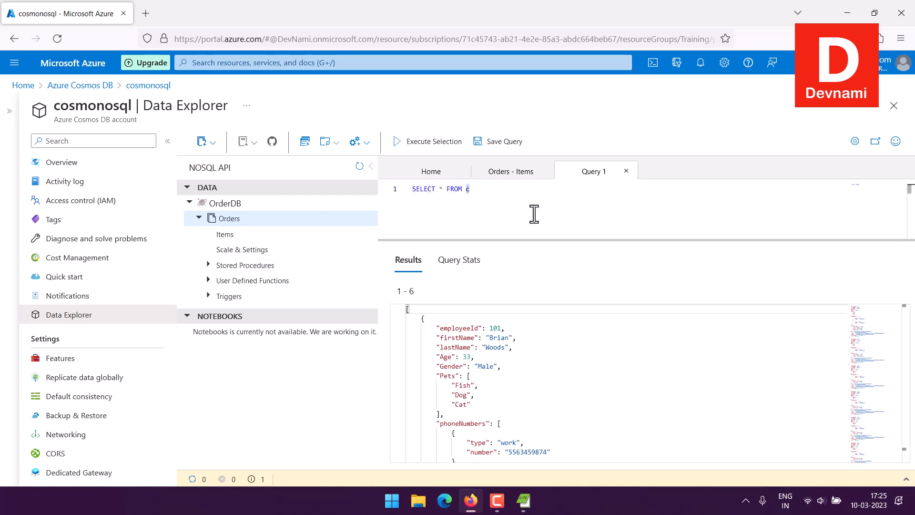
type("orders")
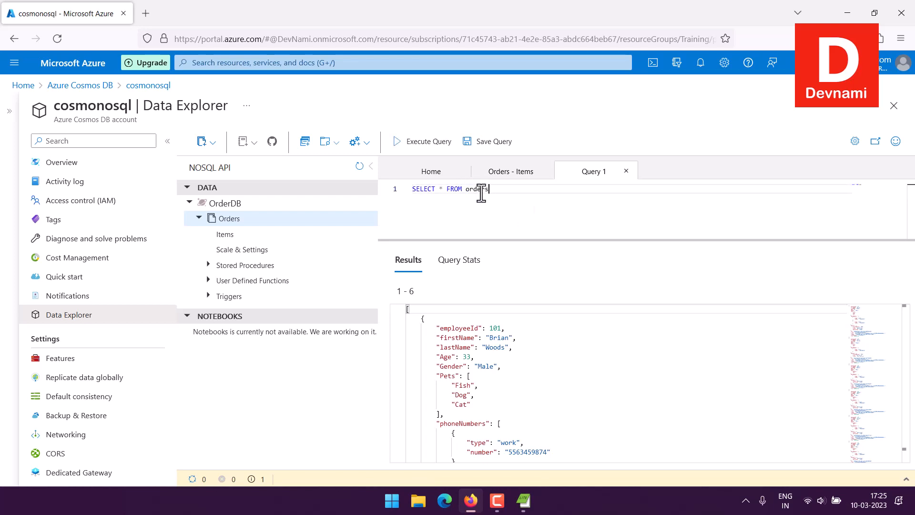
left_click(423, 143)
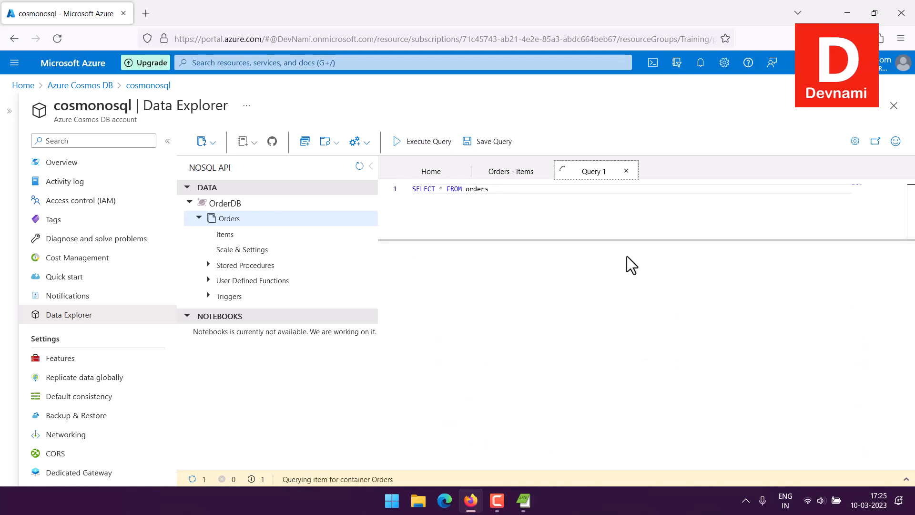
left_click(542, 171)
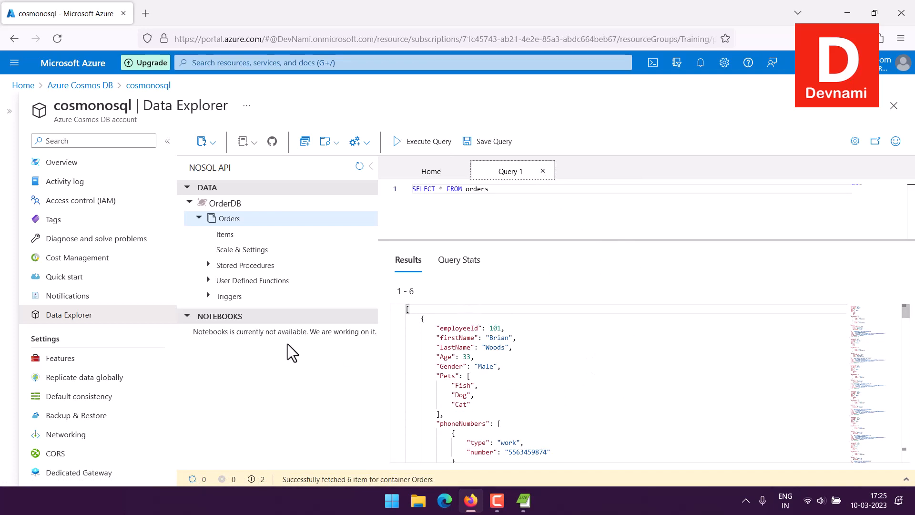
scroll(697, 346, "down", 5)
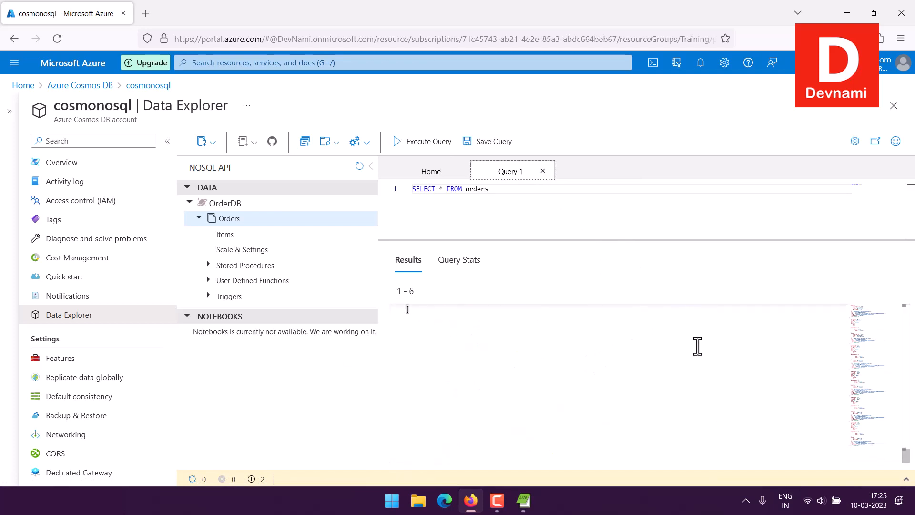
scroll(697, 346, "up", 5)
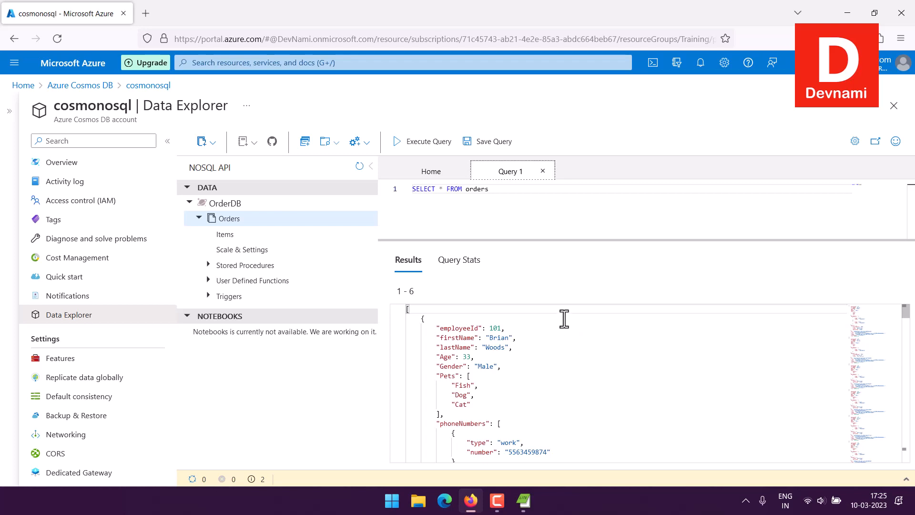
Rewrite the query as SELECT p.firstName,p.lastName,p.Age FROM orders p, execute it and look through the results
left_click_drag(439, 189, 499, 192)
left_click(510, 178)
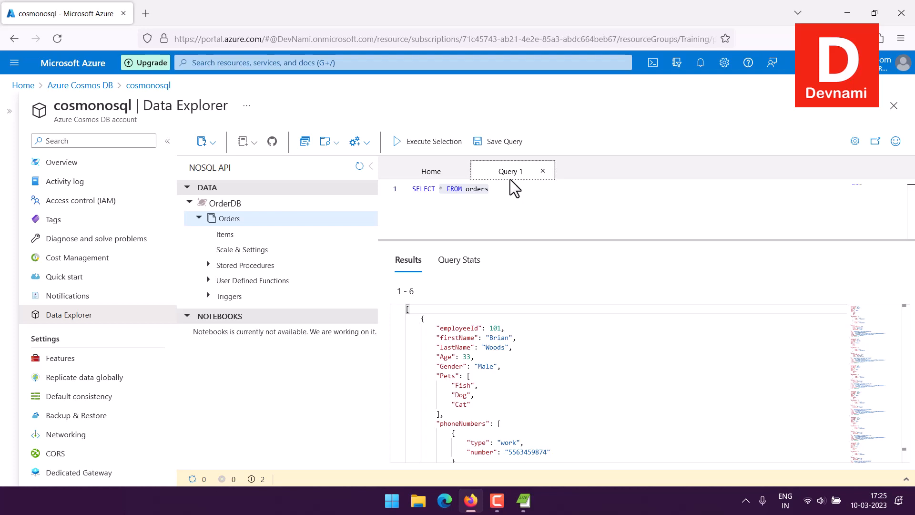
left_click_drag(508, 190, 439, 188)
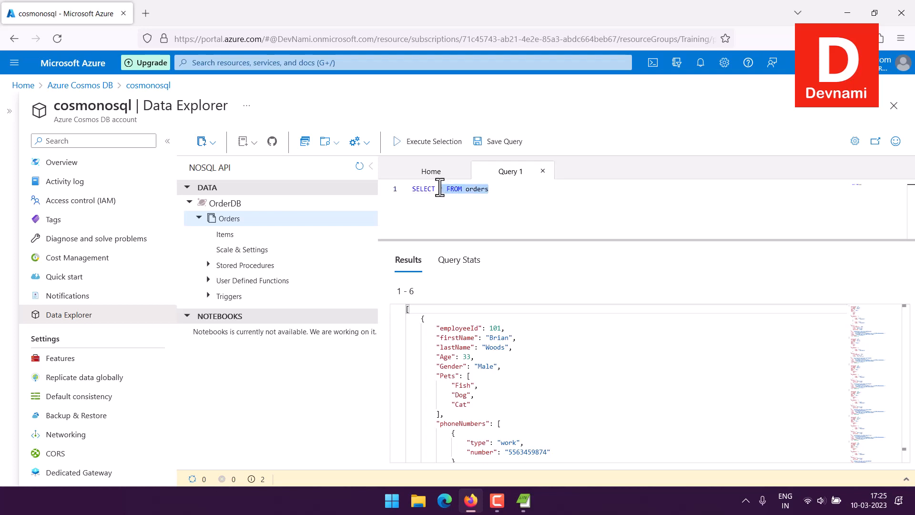
key("BackSpace")
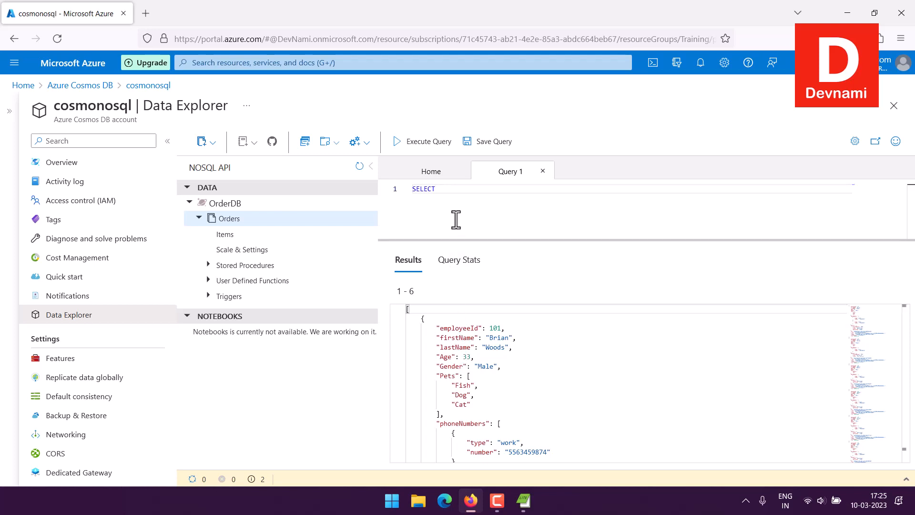
type("p.firstName,p.lastName,p.Age FROM ")
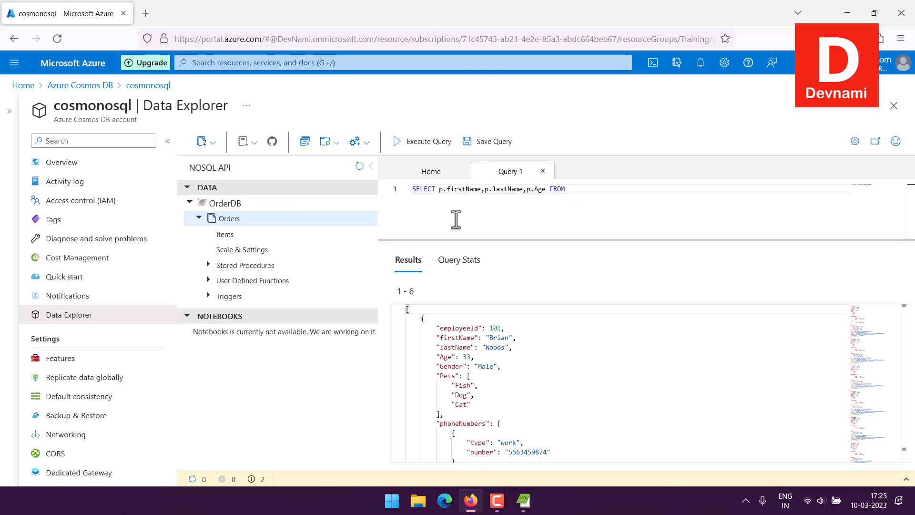
type("Personnel")
left_click_drag(569, 188, 604, 189)
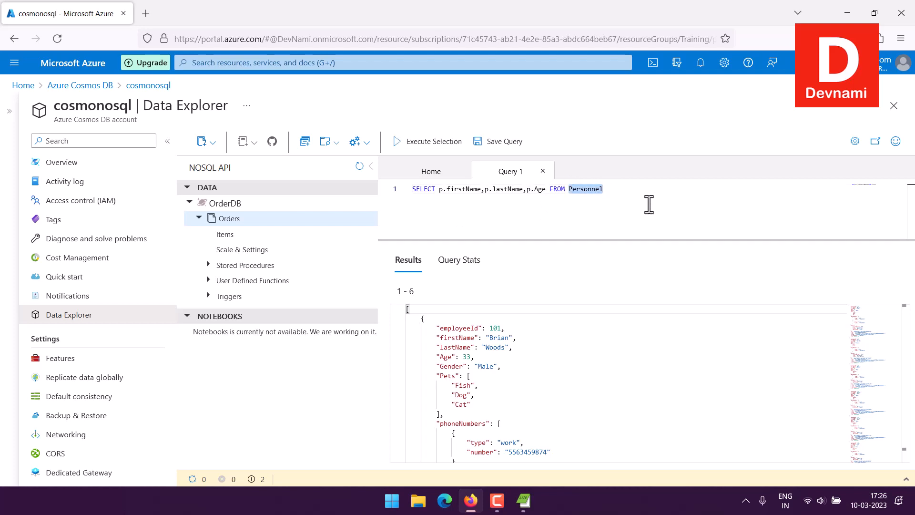
type("order")
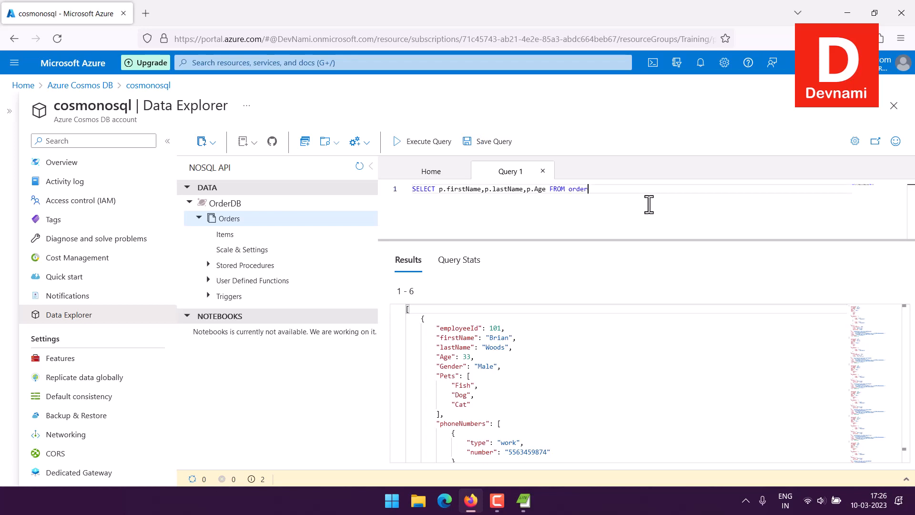
type("s")
type("p")
left_click(428, 142)
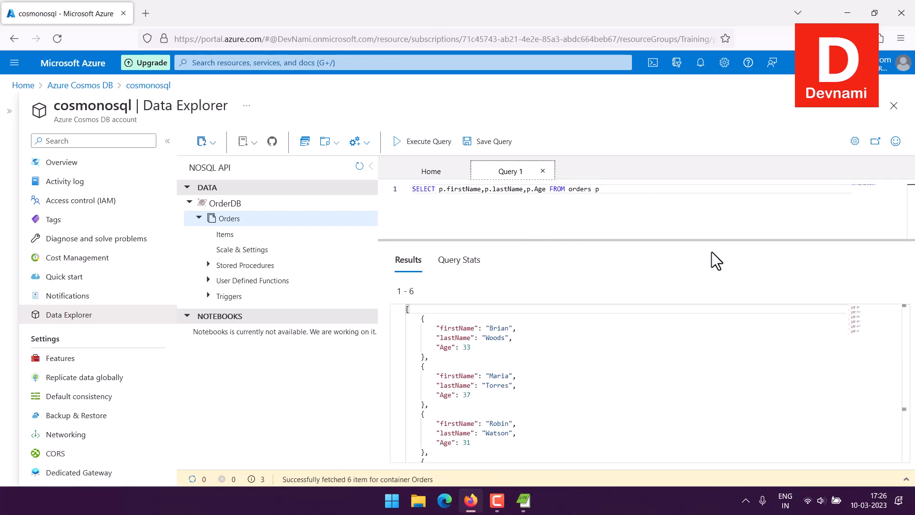
scroll(571, 344, "down", 5)
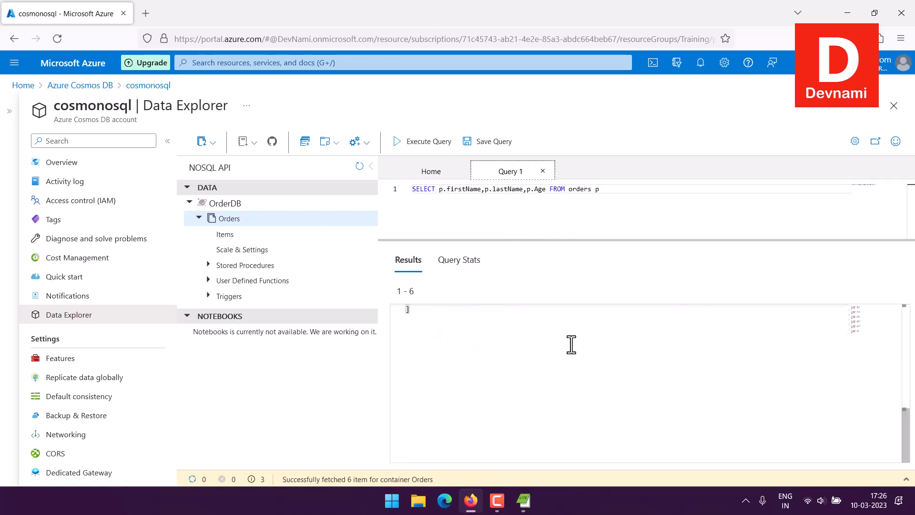
scroll(572, 344, "up", 5)
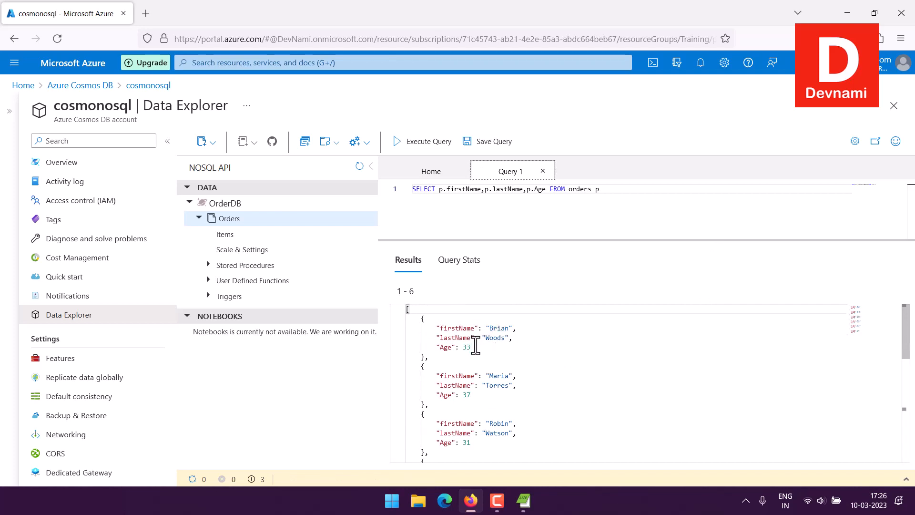
left_click_drag(905, 343, 893, 302)
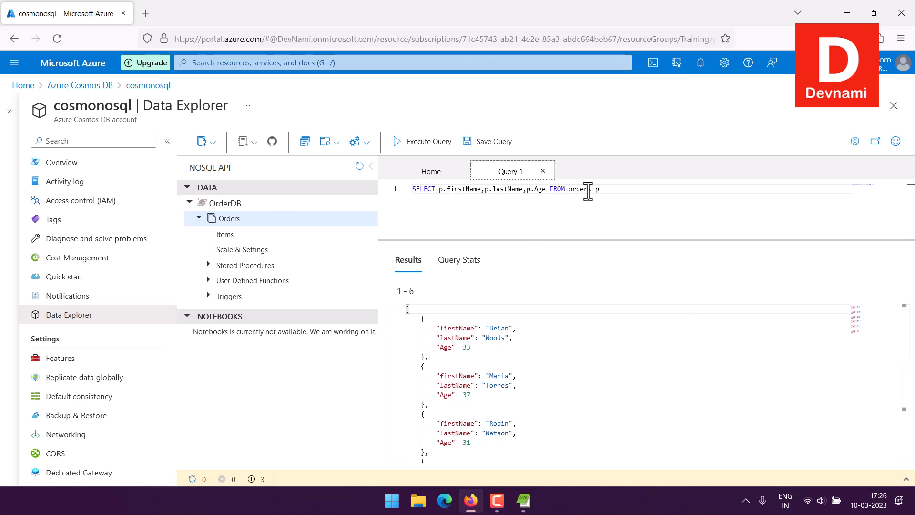
Rewrite the query in bracket notation as SELECT p["firstName"],p["lastName"],p["Age"] FROM orders p and execute it
left_click_drag(569, 190, 615, 193)
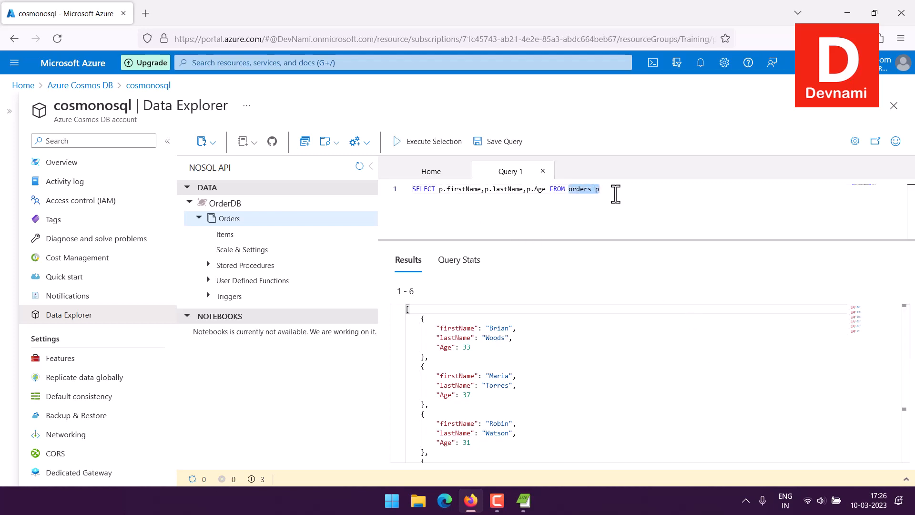
left_click(615, 193)
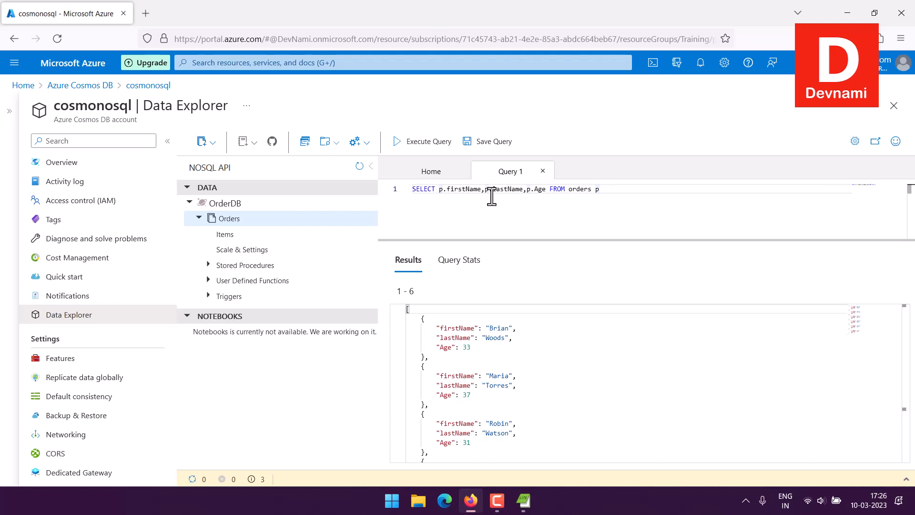
left_click_drag(440, 192, 447, 191)
left_click_drag(527, 188, 618, 184)
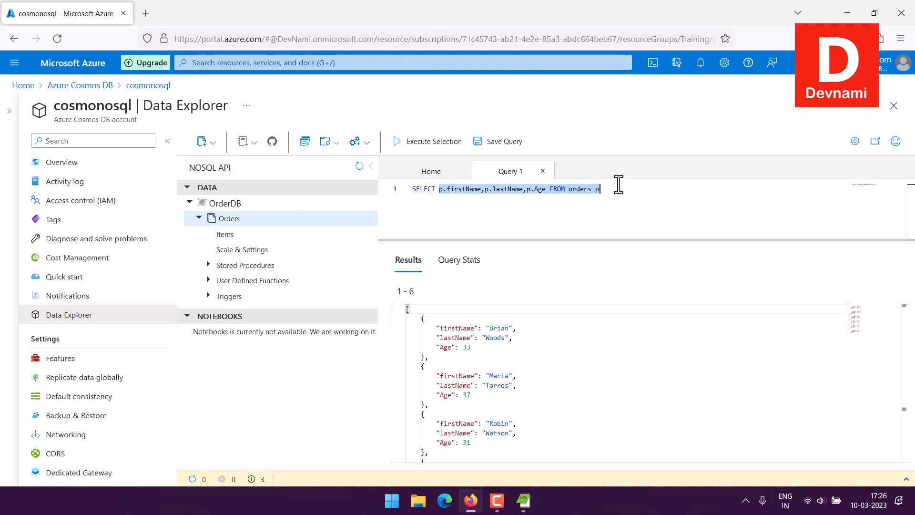
type("p[")
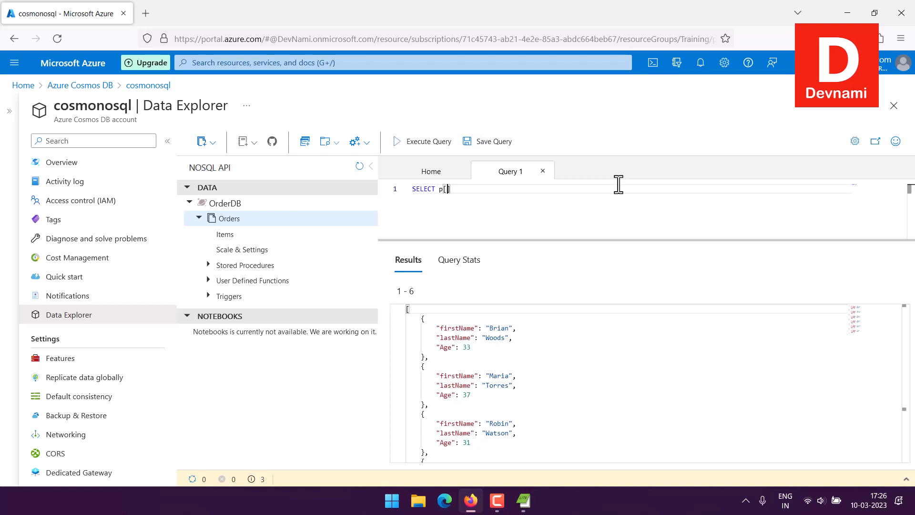
type("\"firstN")
type("ame")
type("\"")
type("],")
type("p")
type("[")
type("\"lastNam")
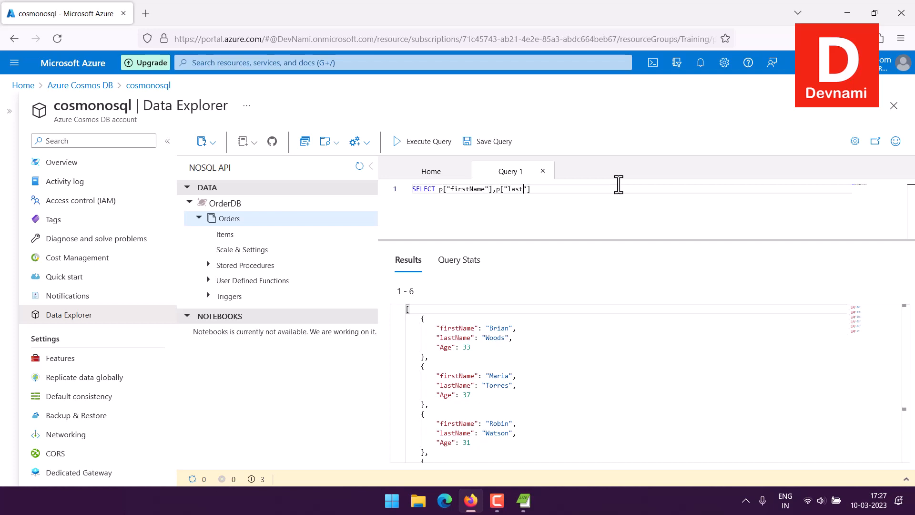
type("e\"],p[\"Age\"")
key("BackSpace")
key("Right")
type("FROM orders p")
left_click(411, 142)
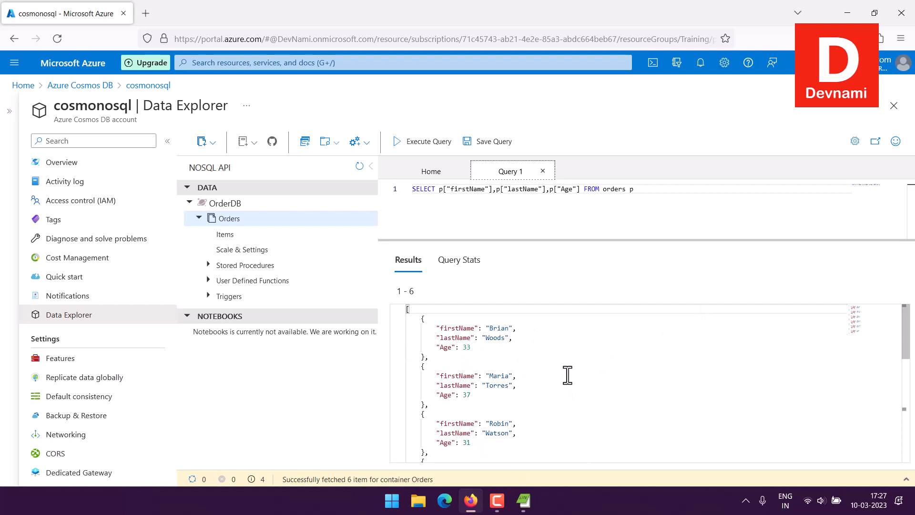
Open the query statistics of the executed query and check its request charge
left_click(459, 261)
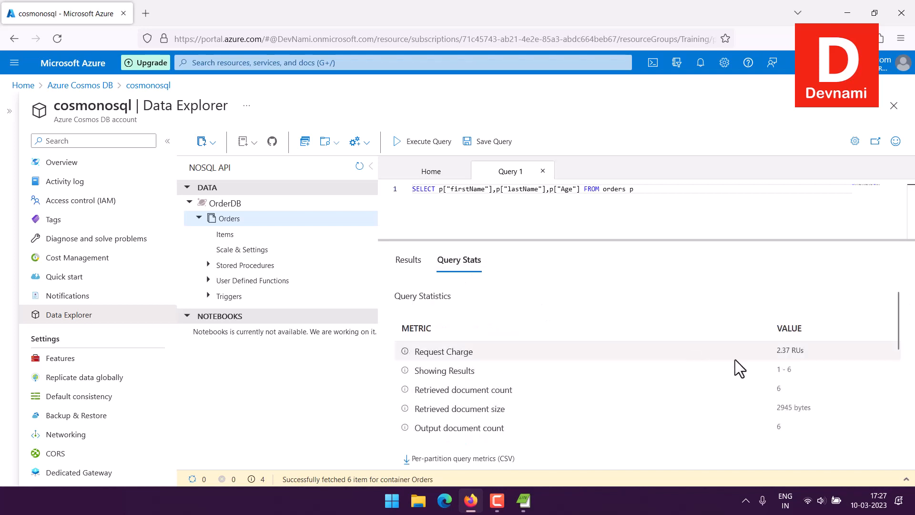
left_click(820, 355)
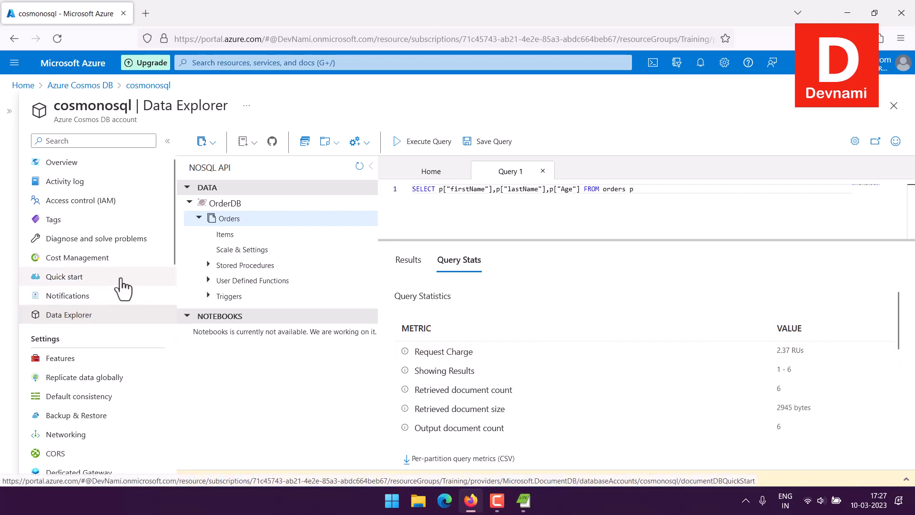
scroll(144, 280, "down", 3)
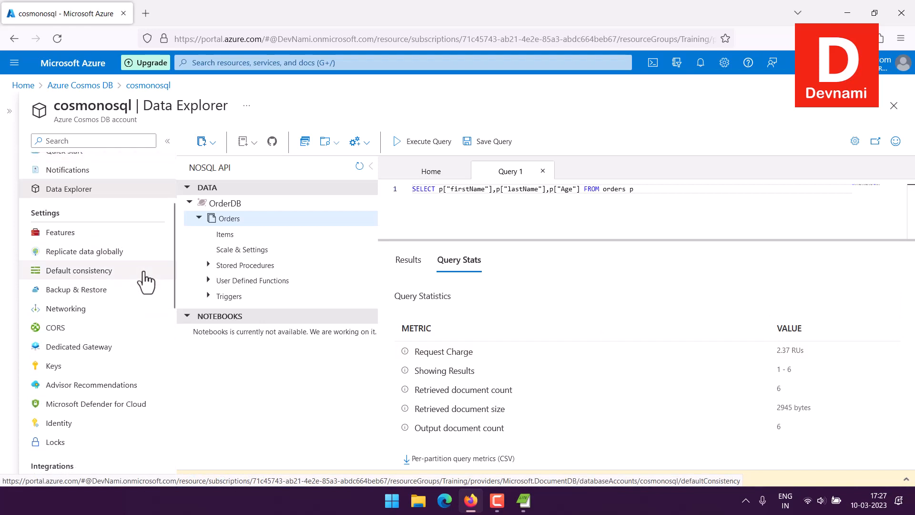
scroll(144, 280, "up", 3)
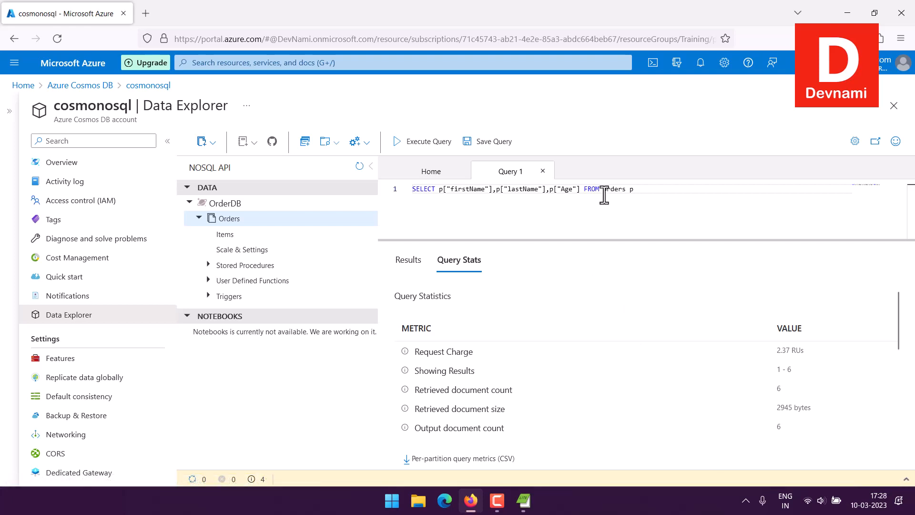
Replace the query with SELECT * FROM orders.firstName and execute it
left_click_drag(635, 189, 626, 188)
left_click_drag(457, 189, 439, 189)
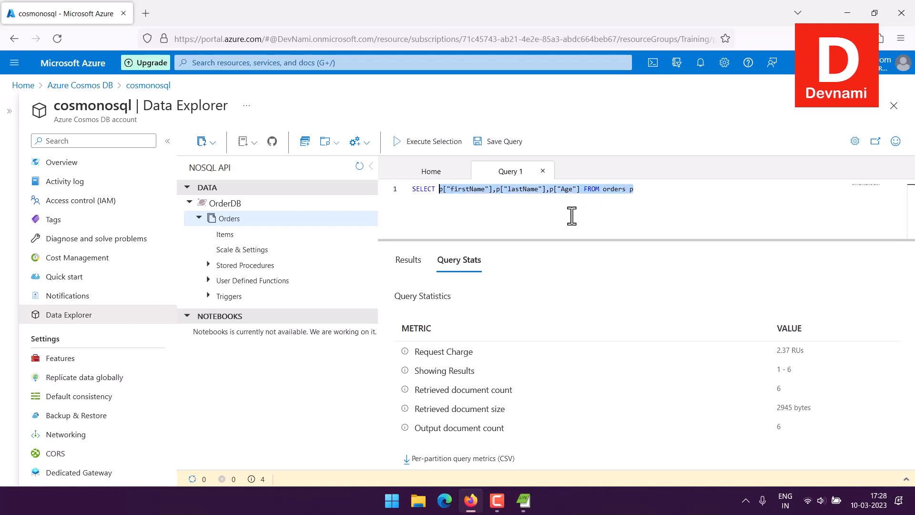
key("BackSpace")
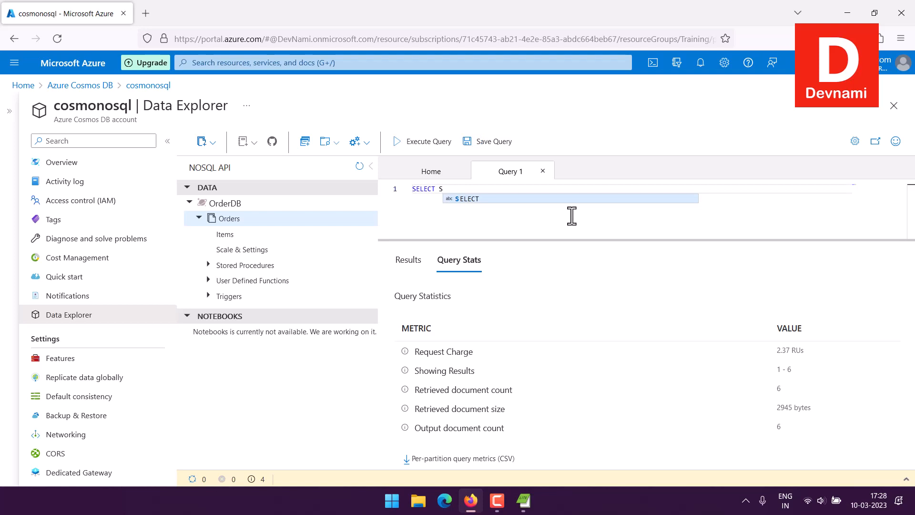
type("* ")
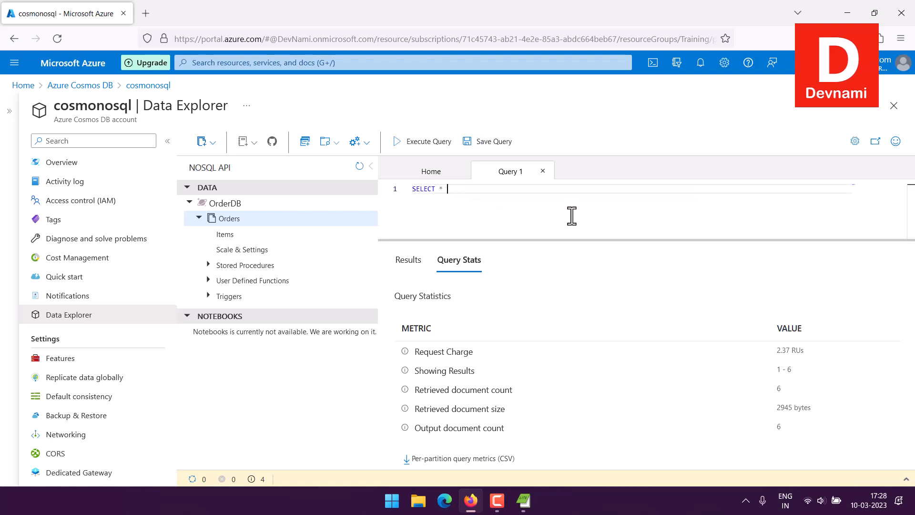
type("FROM orders.firstName")
left_click(428, 141)
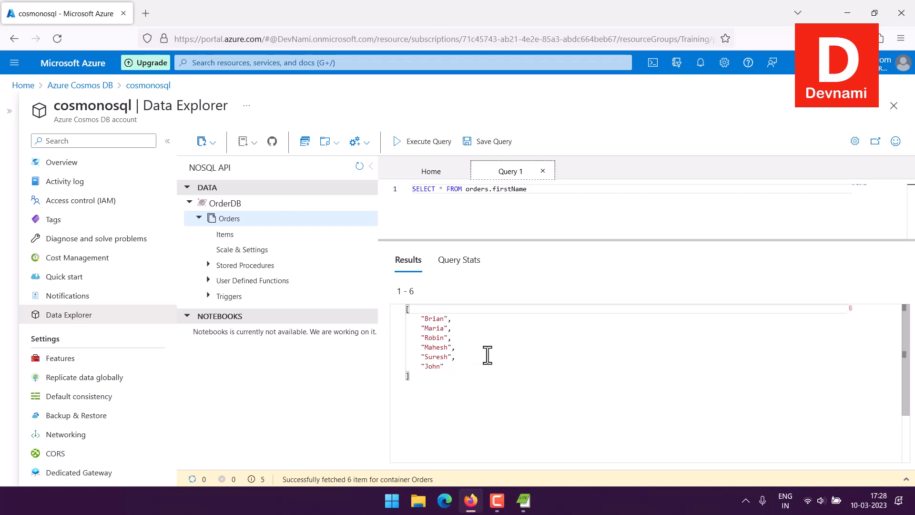
Change the queried property to lastName, so the query reads SELECT * FROM orders.lastName, and execute it
left_click_drag(493, 189, 509, 190)
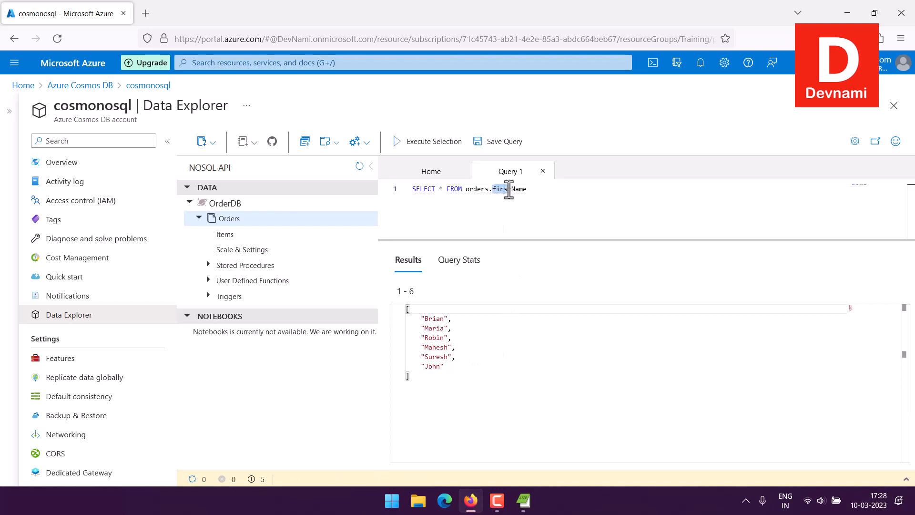
key("BackSpace")
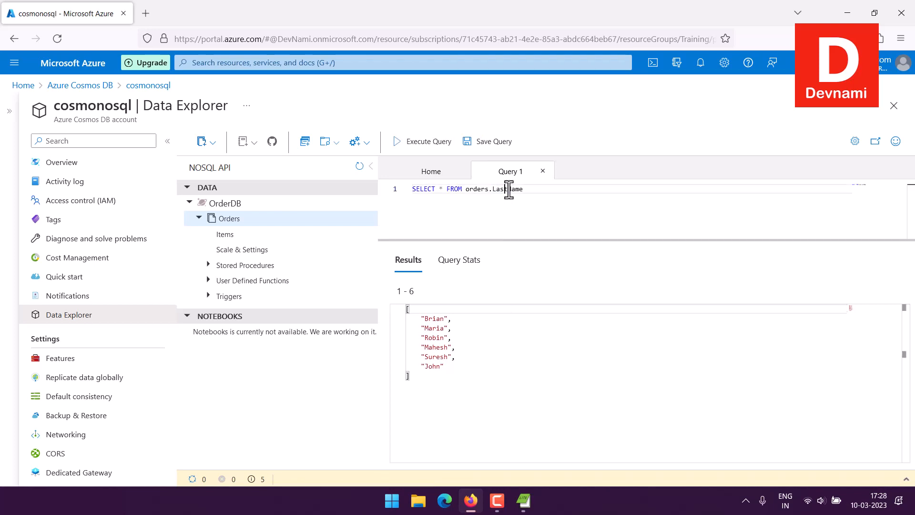
type("last")
left_click(429, 149)
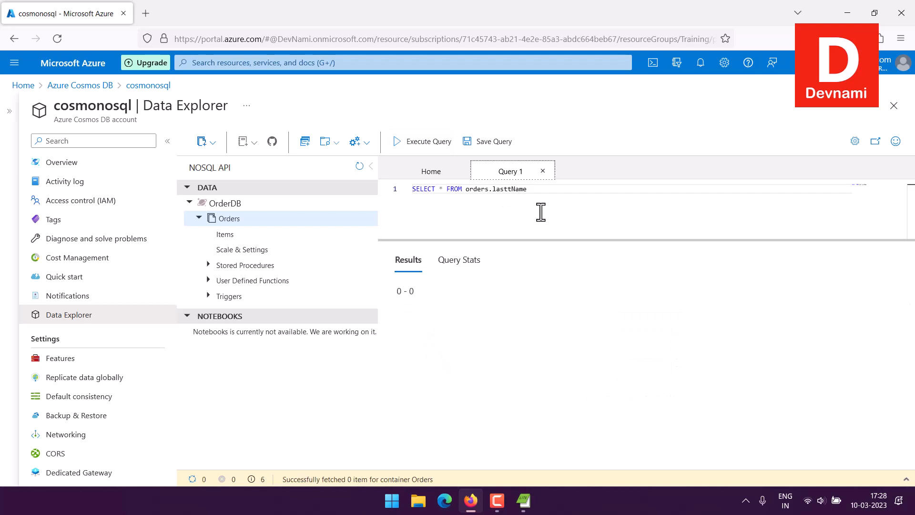
left_click(510, 189)
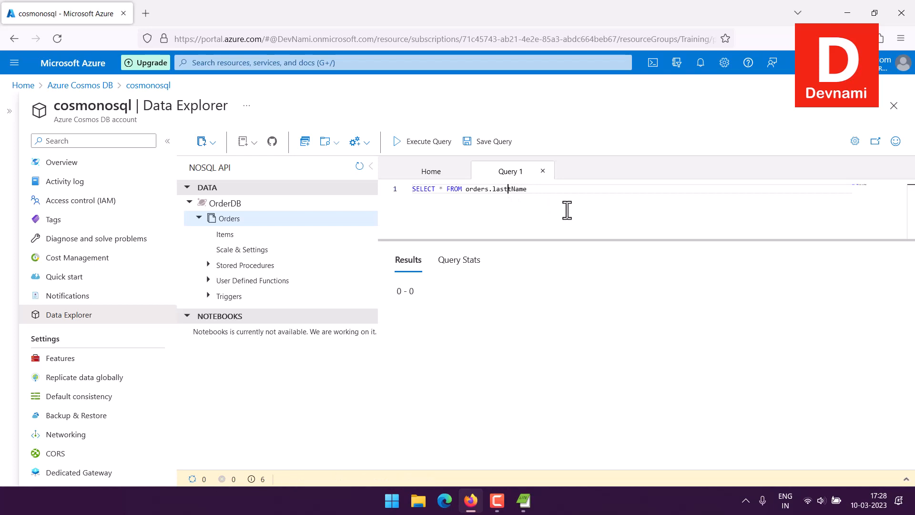
key("BackSpace")
left_click(414, 151)
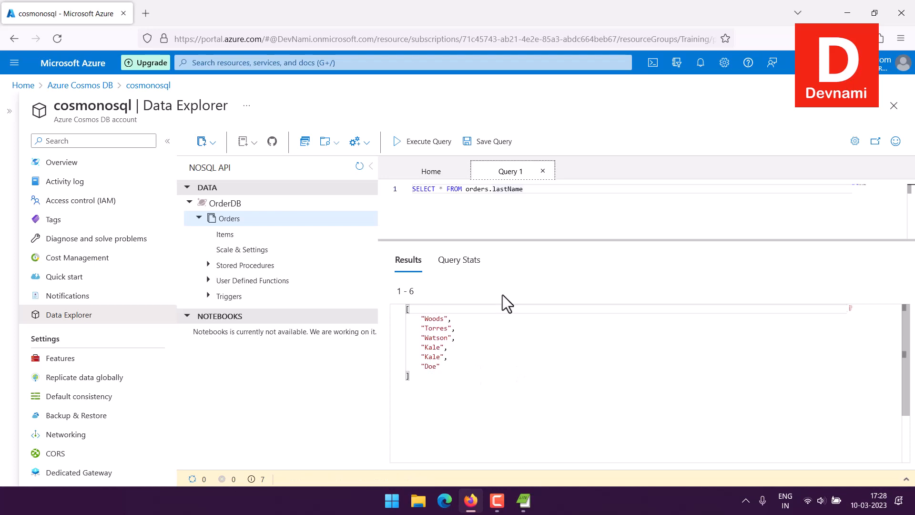
Rewrite the query as SELECT p.firstName,p.lastName,p.Age FROM orders p and start a WHERE clause on p.Age
left_click_drag(524, 190, 493, 189)
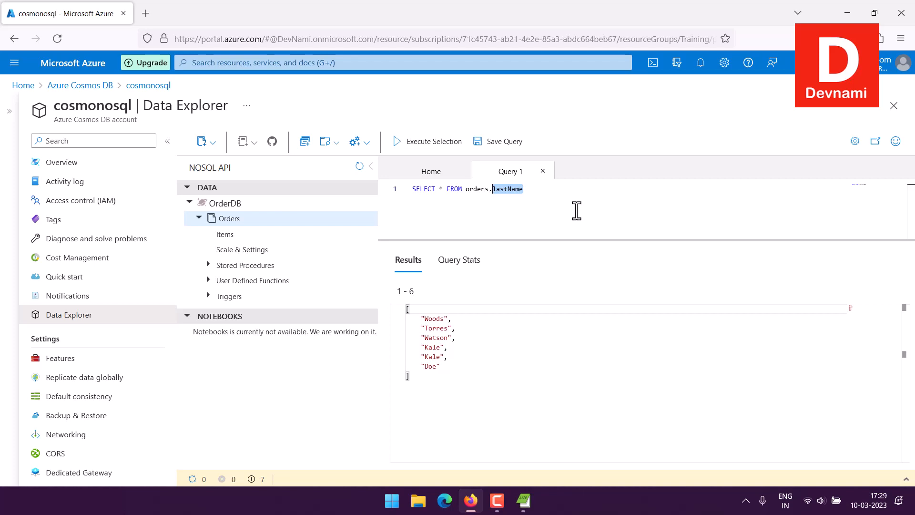
left_click_drag(524, 189, 441, 189)
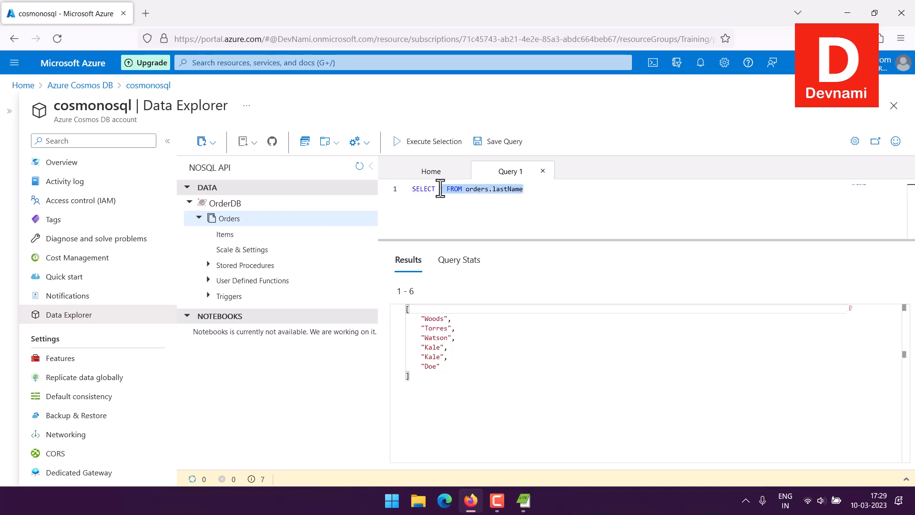
type(".")
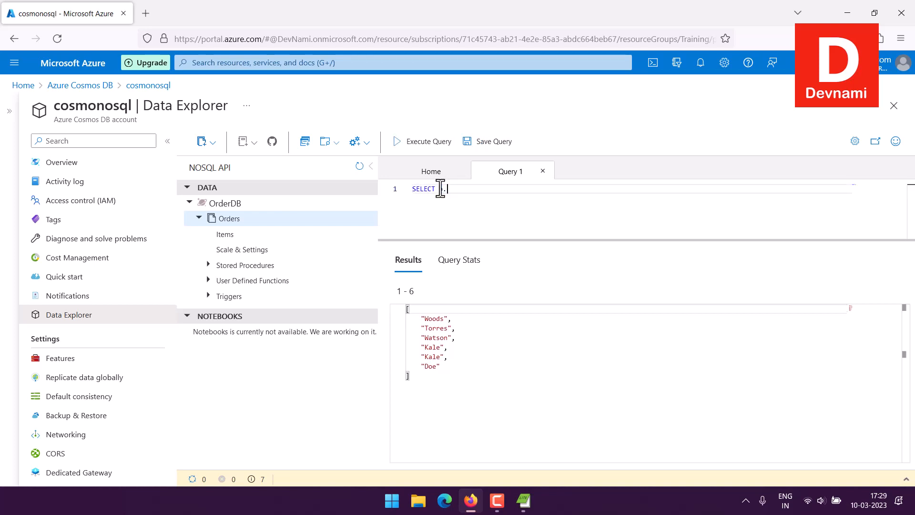
type("firstName,p.lastName,p.age")
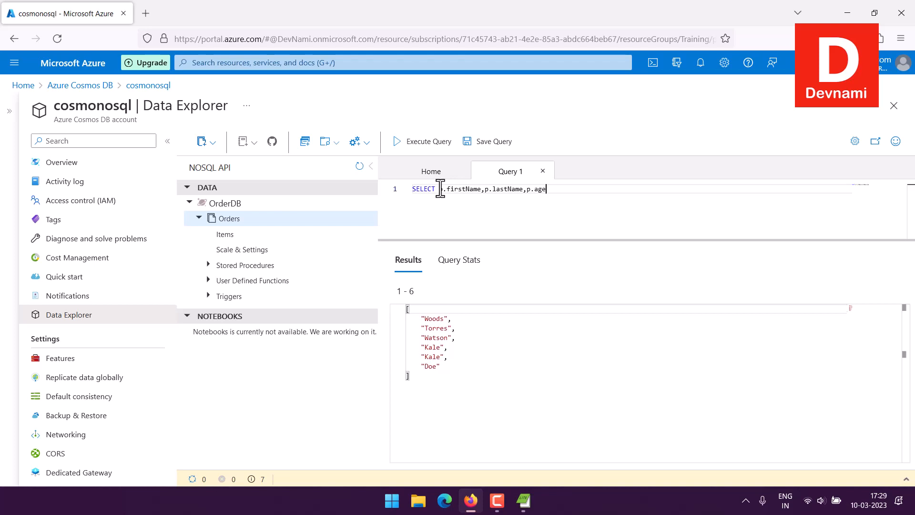
key("BackSpace")
key("BackSpace")
key("BackSpace")
type("Age FROM orders p WHERE p.A")
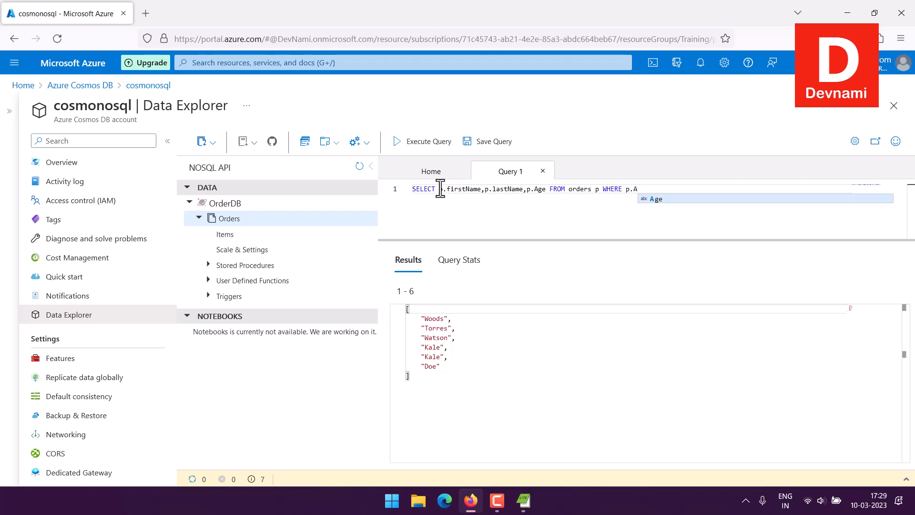
Complete the filter as p.Age BETWEEN 36 AND 38, execute the query and check the returned age
type("ge BETWEEN")
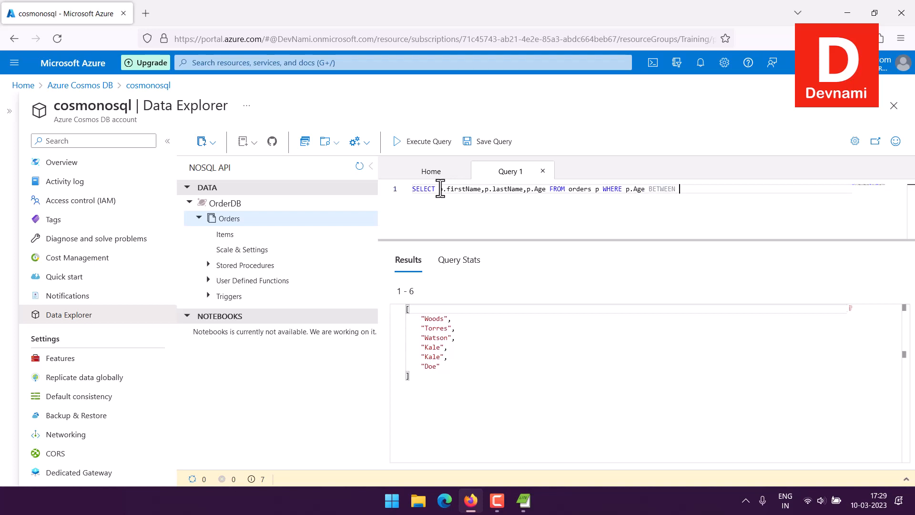
type(" 36")
type(" to")
key("BackSpace")
key("BackSpace")
type("A")
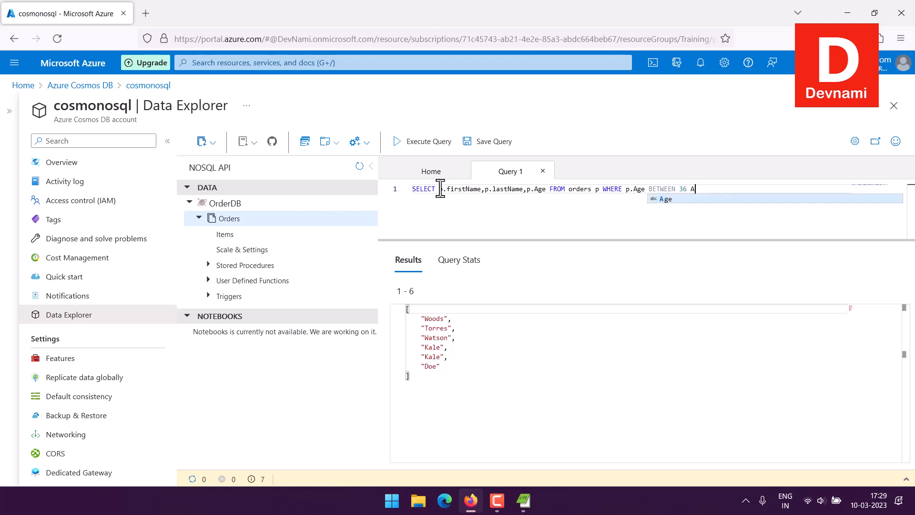
type("ND 38")
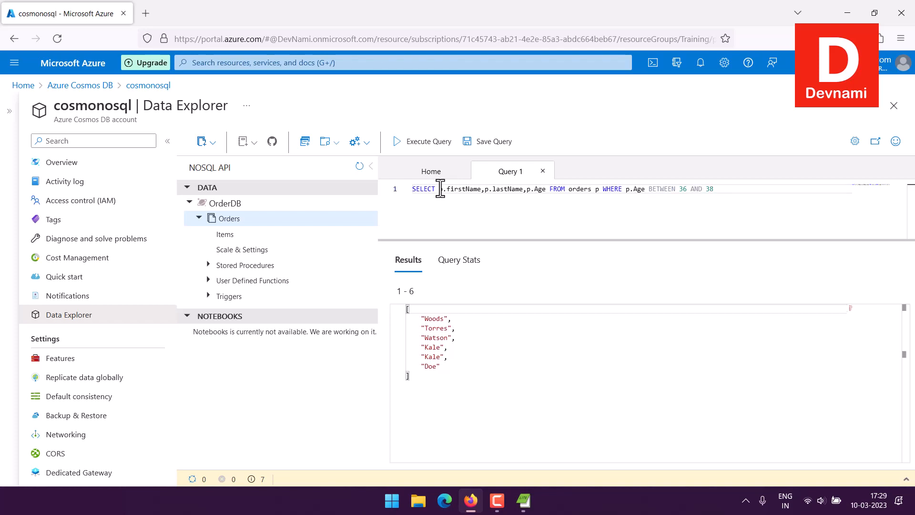
left_click(408, 143)
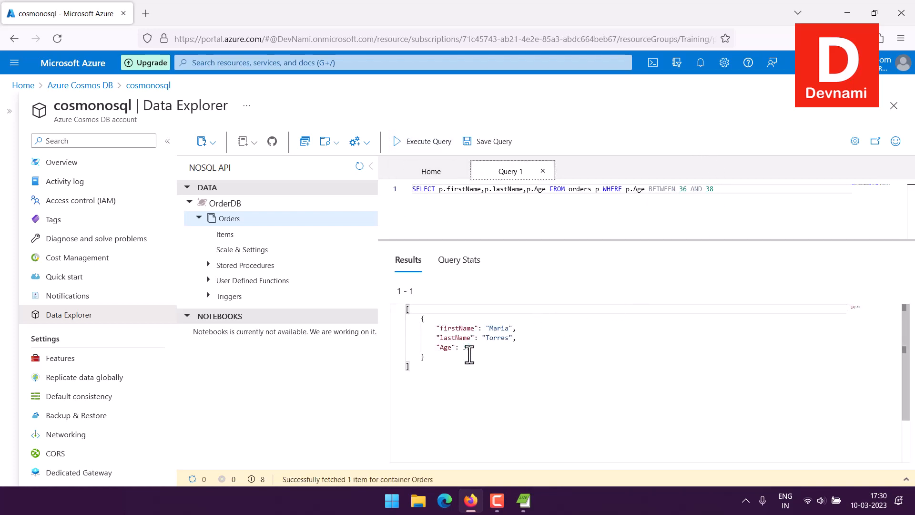
left_click(463, 347)
left_click(528, 352)
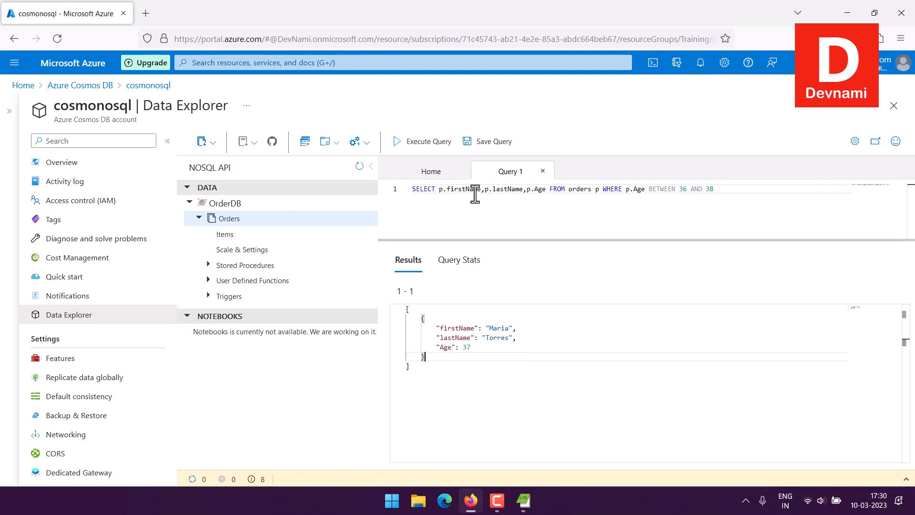
double_click(469, 347)
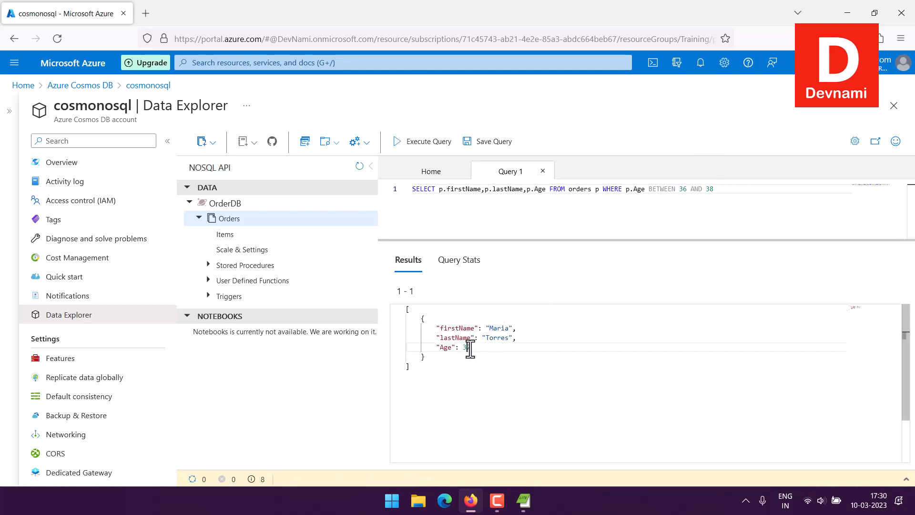
Set the lower age bound to 32, limit the SELECT to TOP 2 and execute the query
left_click(689, 190)
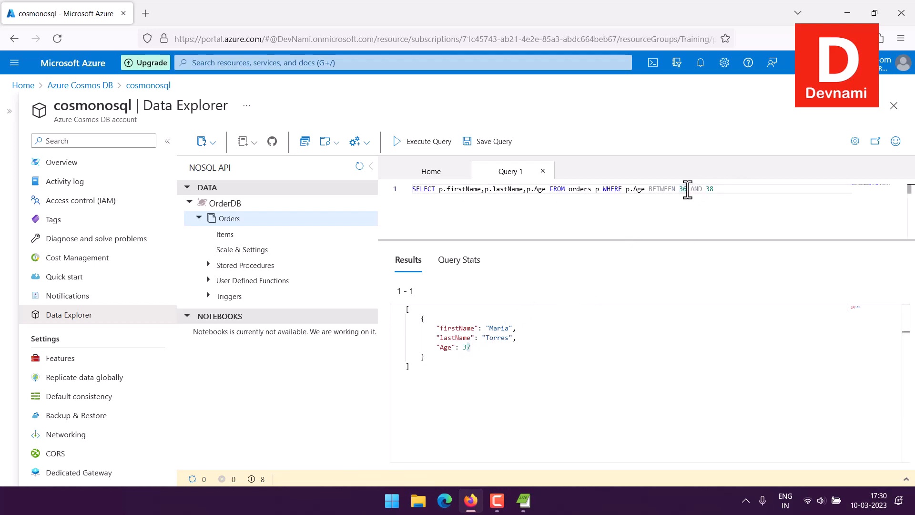
key("BackSpace")
type("2")
left_click(441, 189)
type("TOP 2")
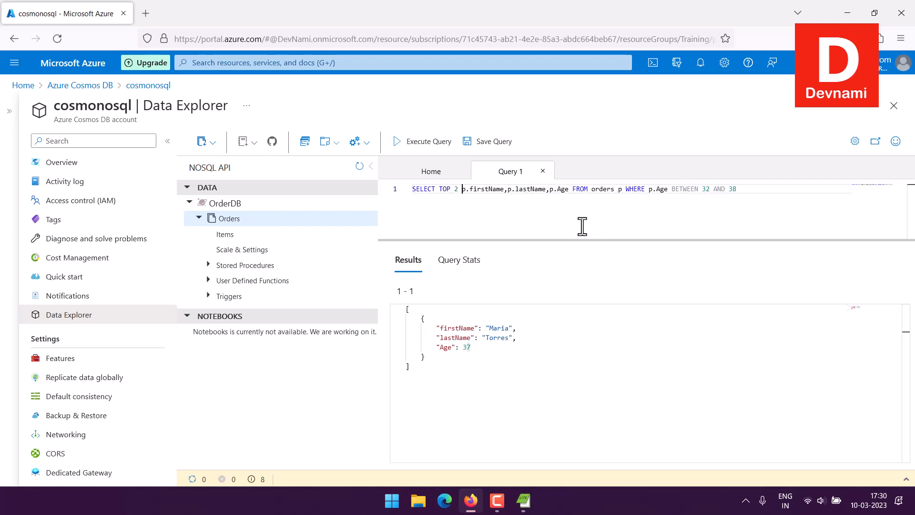
left_click(413, 143)
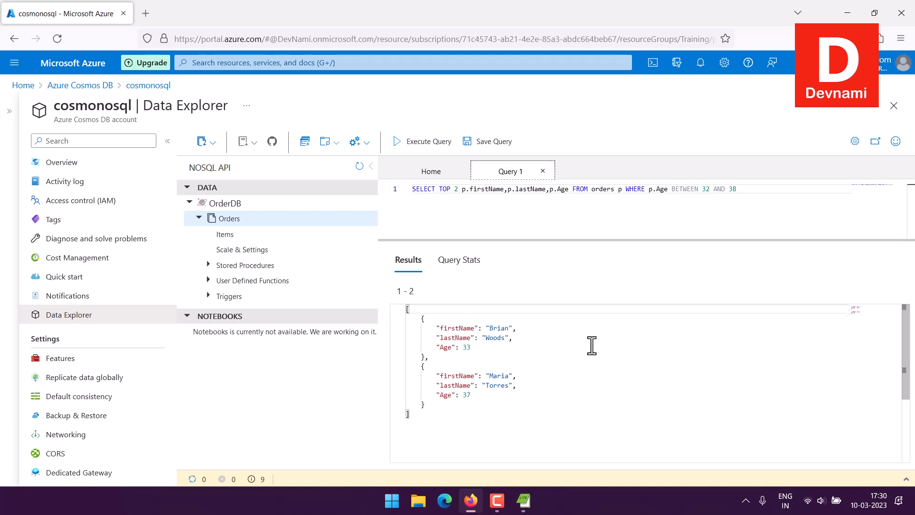
Replace the age filter with p.Gender = 'Male', add ORDER BY p.employeeId DESC and execute the query
left_click_drag(646, 190, 740, 189)
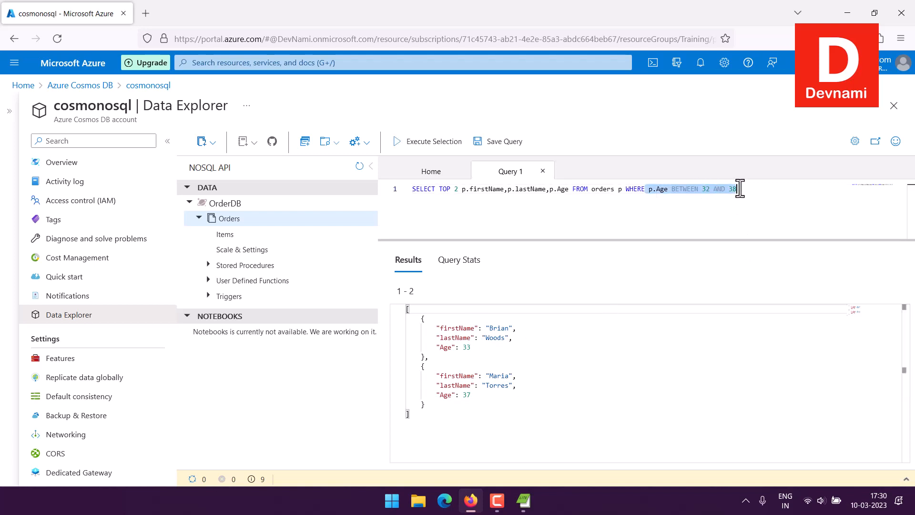
key("BackSpace")
type("p")
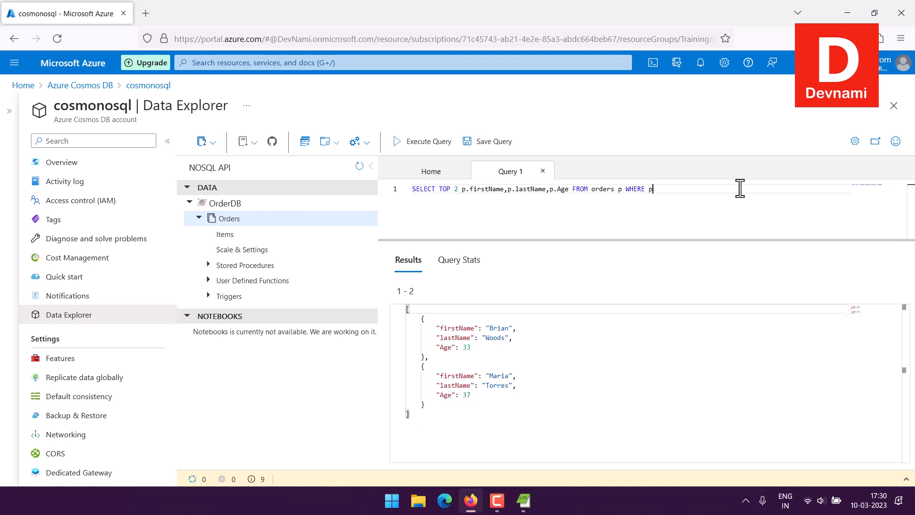
type(".Gender = 'Ma")
key("BackSpace")
key("BackSpace")
type("\"Male")
key("BackSpace")
key("BackSpace")
key("BackSpace")
key("BackSpace")
type("'Male' ORDER BY p.employee")
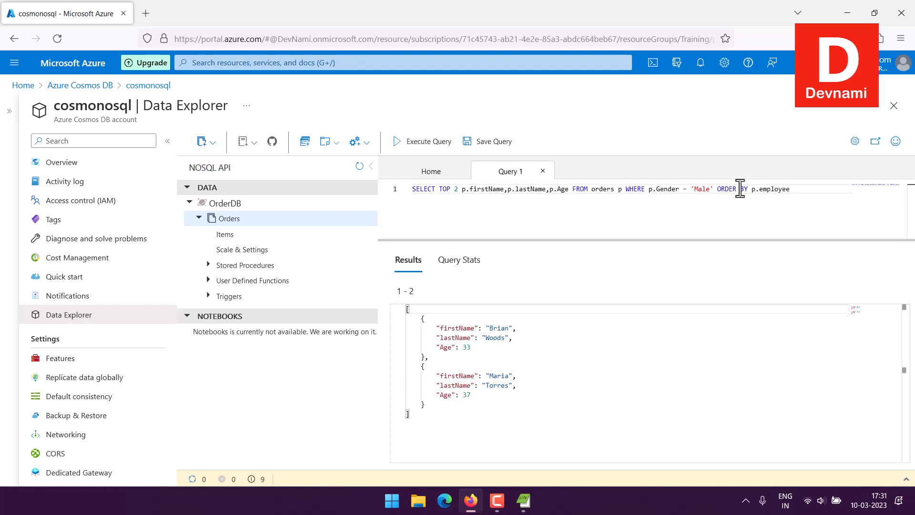
type("Id DESC")
left_click(422, 142)
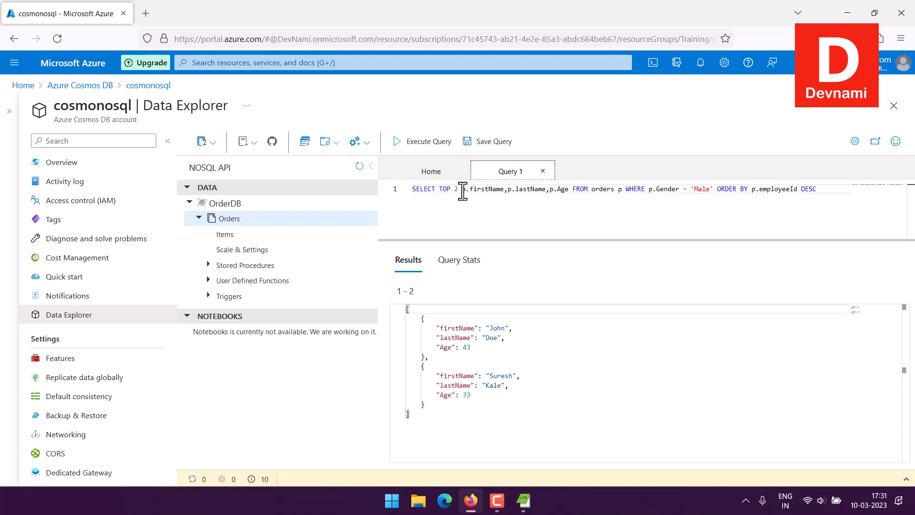
Remove TOP 2 from the SELECT clause, execute the query and review the returned items
left_click_drag(458, 189, 438, 190)
key("BackSpace")
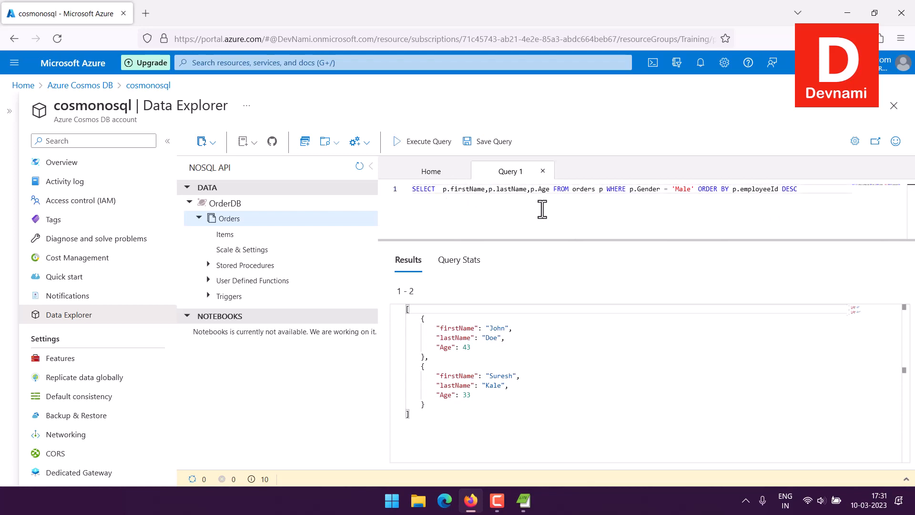
left_click(414, 141)
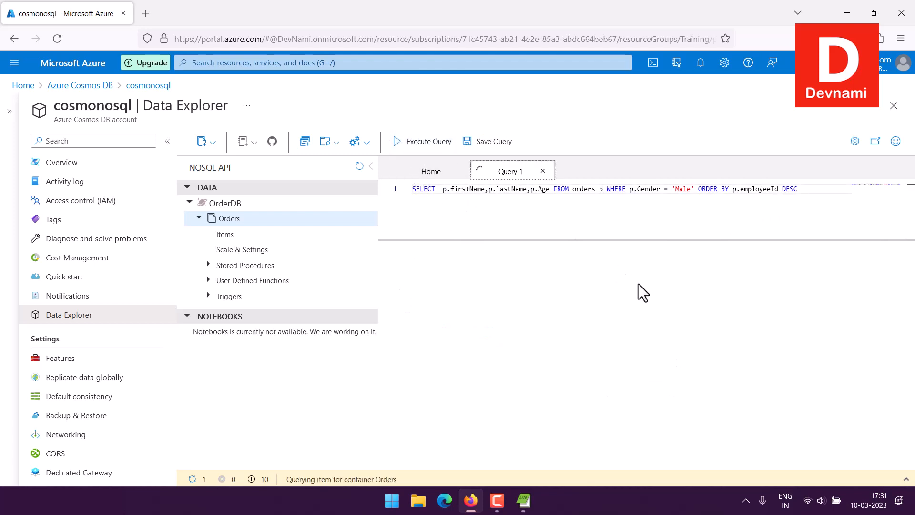
scroll(603, 351, "down", 5)
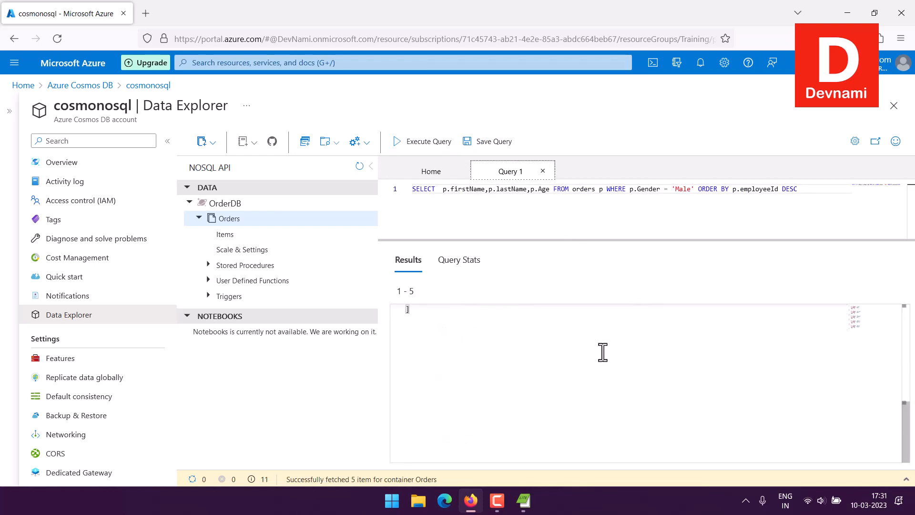
scroll(602, 352, "up", 5)
left_click_drag(909, 343, 909, 314)
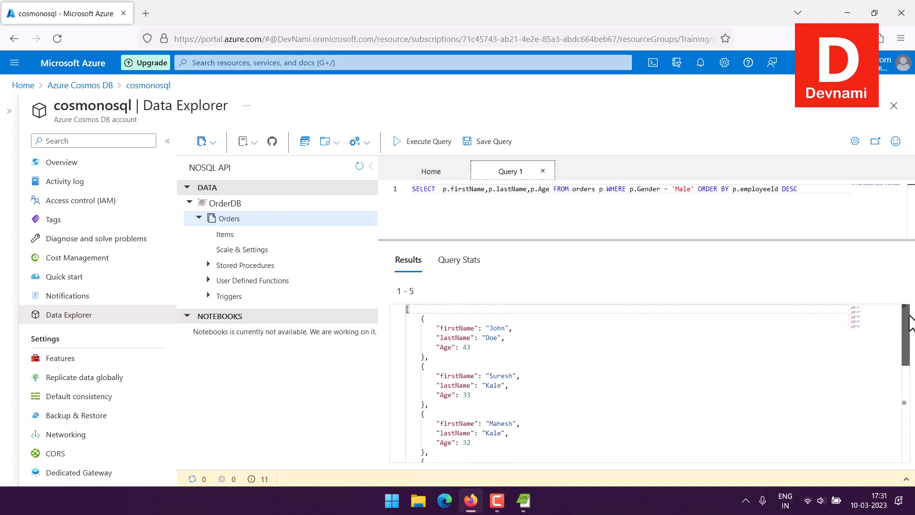
mouse_move(910, 322)
left_mouse_down()
mouse_move(912, 372)
mouse_move(910, 317)
left_mouse_up()
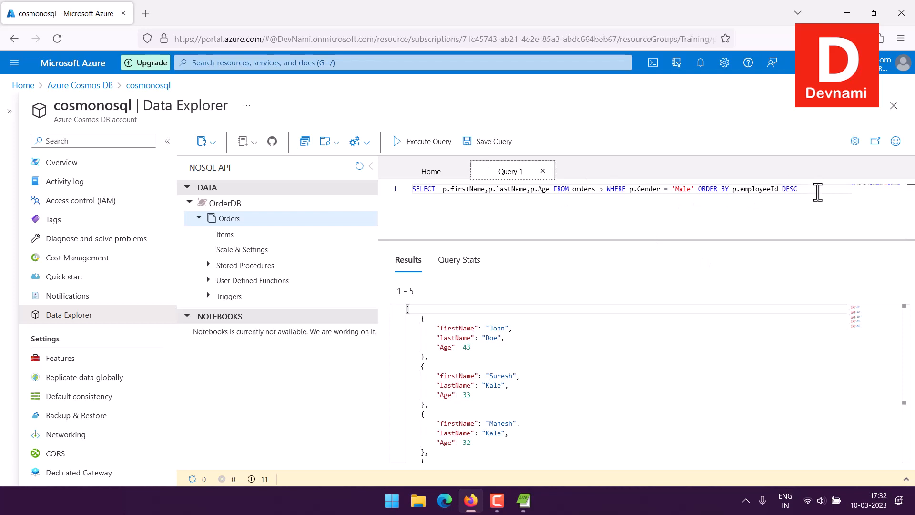
Replace the query with SELECT p.Gender,Count(1) As NoOfEmployees FROM orders p GROUP BY p.Gender and execute it
left_click_drag(817, 192, 444, 193)
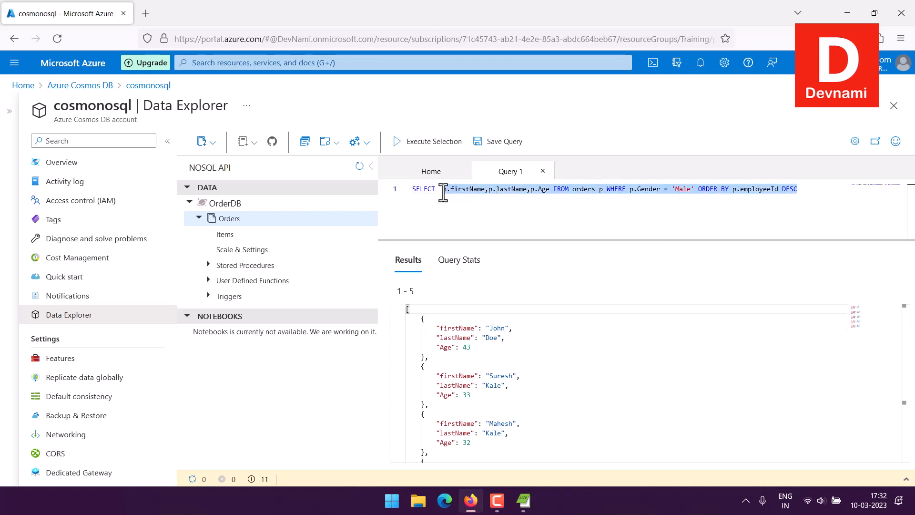
type("p")
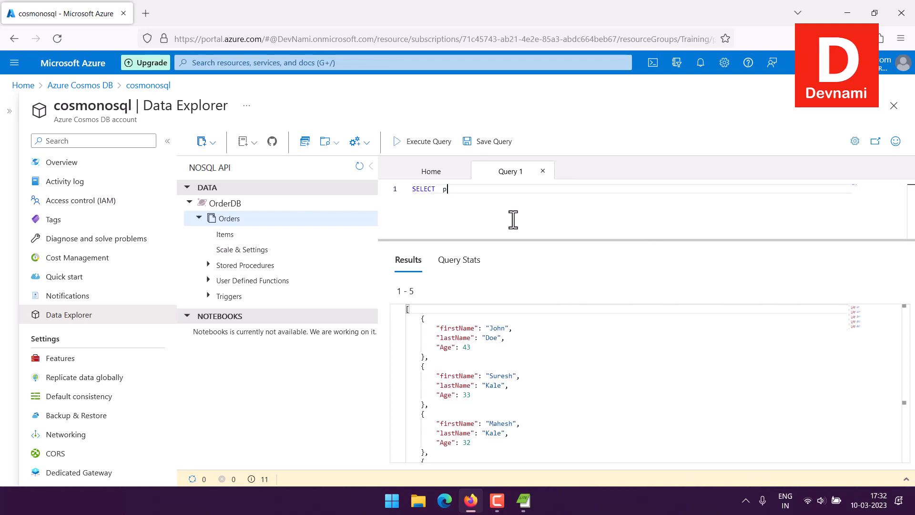
type(".Gender,Count(1) As NoOfEmplo")
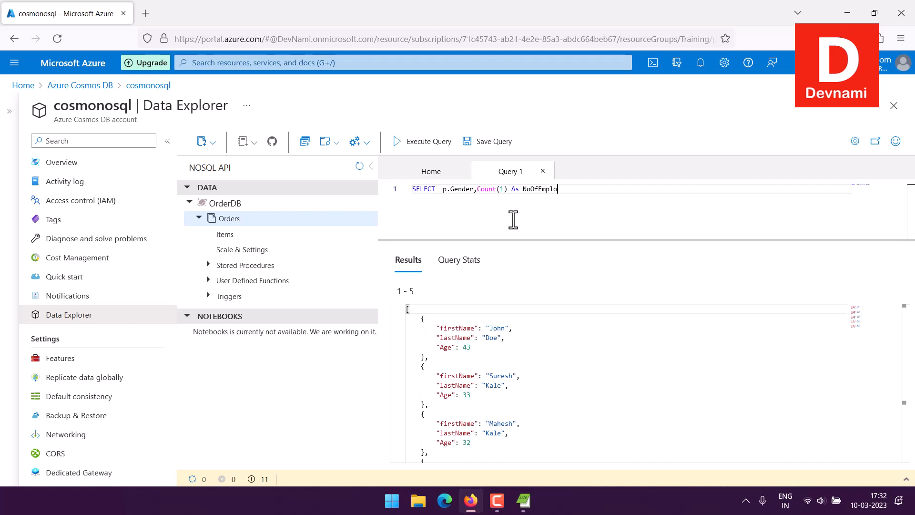
type("yees FROM orders p GROUP BY p.Gender")
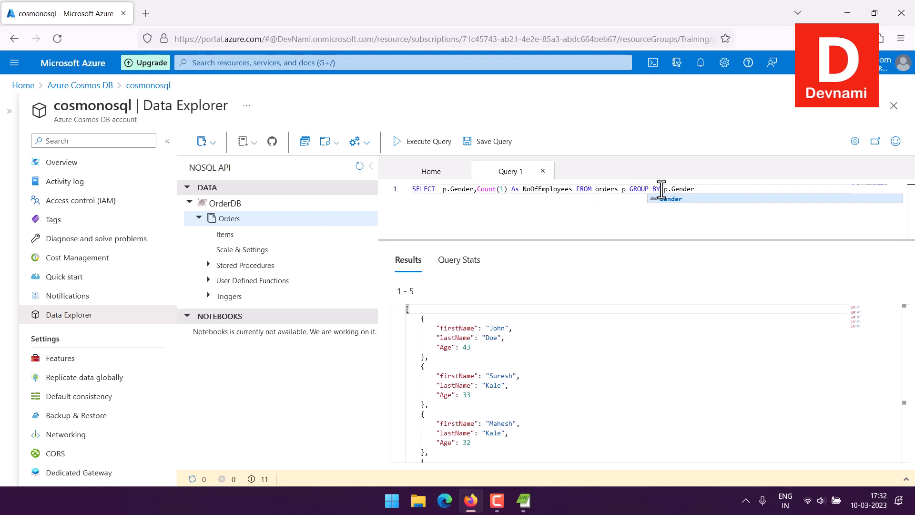
left_click(641, 188)
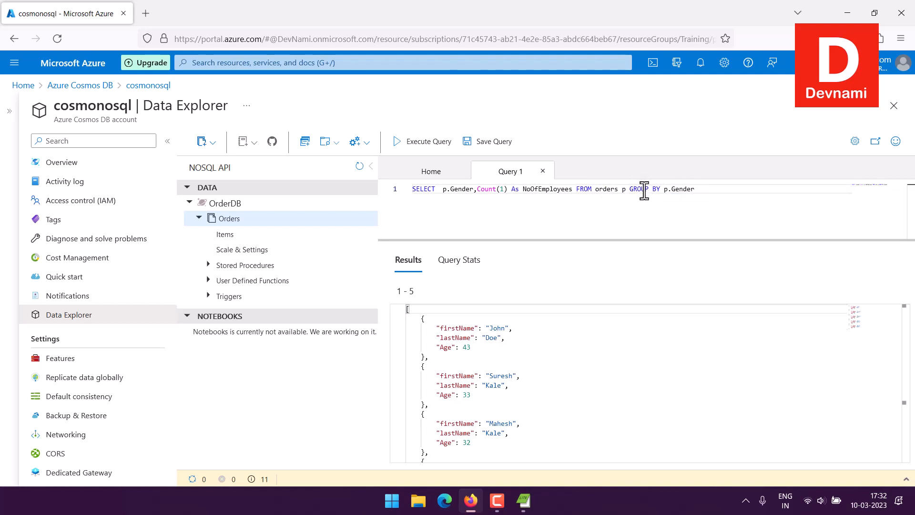
left_click(415, 142)
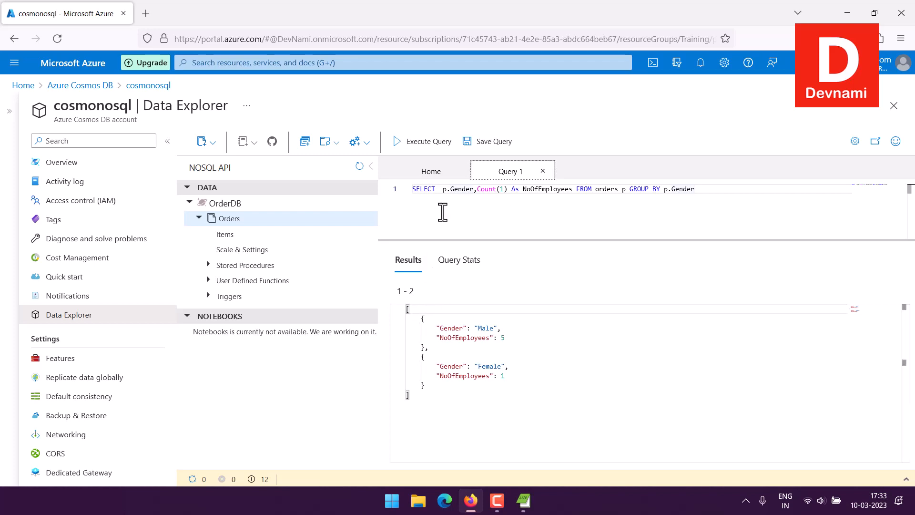
Try to execute the aggregate query SELECT AVG(p.Age) averageAge COUNT(p.employeeId) FROM orders p
left_click_drag(696, 189, 668, 189)
left_click_drag(469, 189, 443, 190)
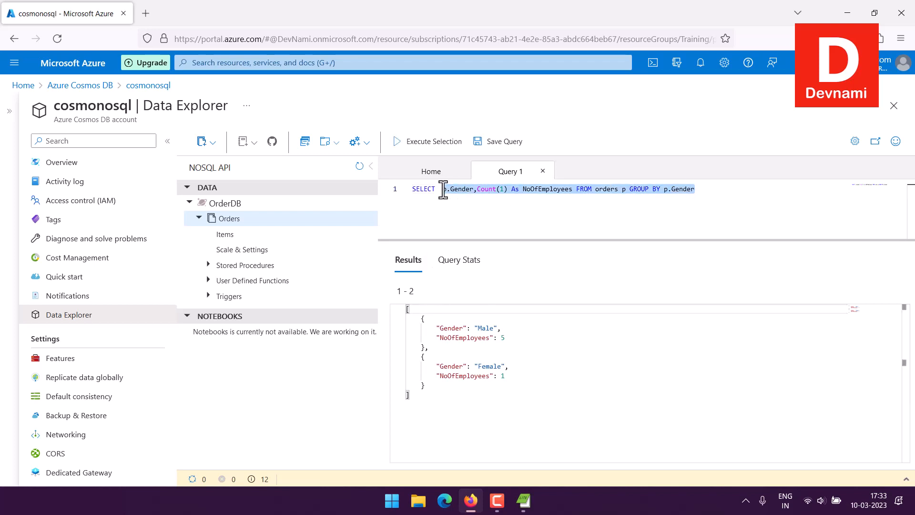
type("AVG")
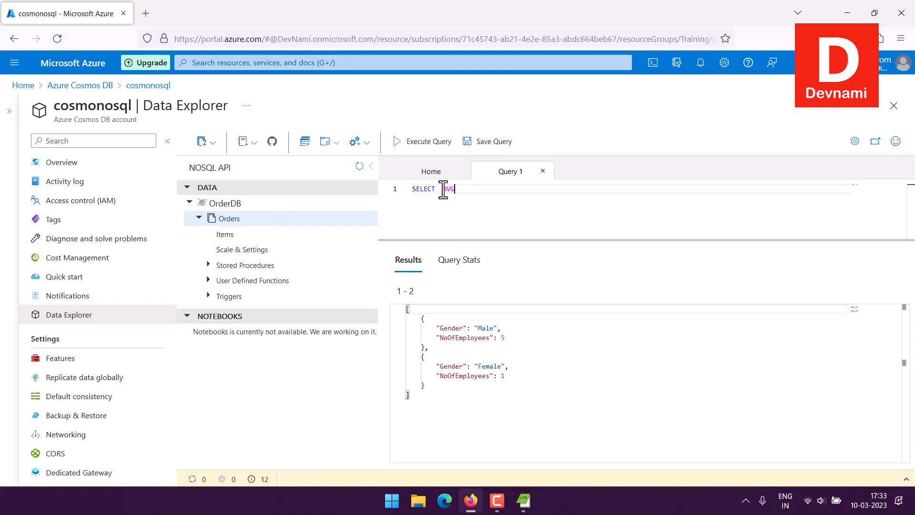
type("(p.")
type("Age")
type(" a")
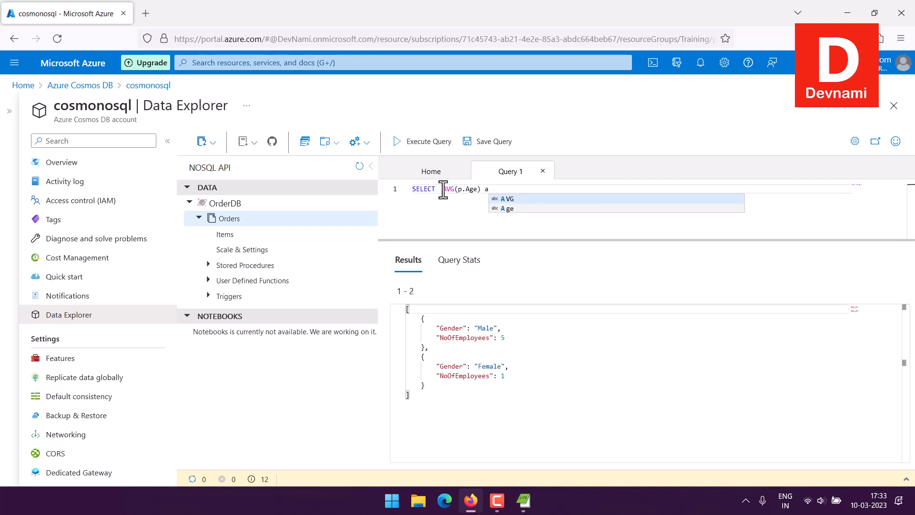
type("verage")
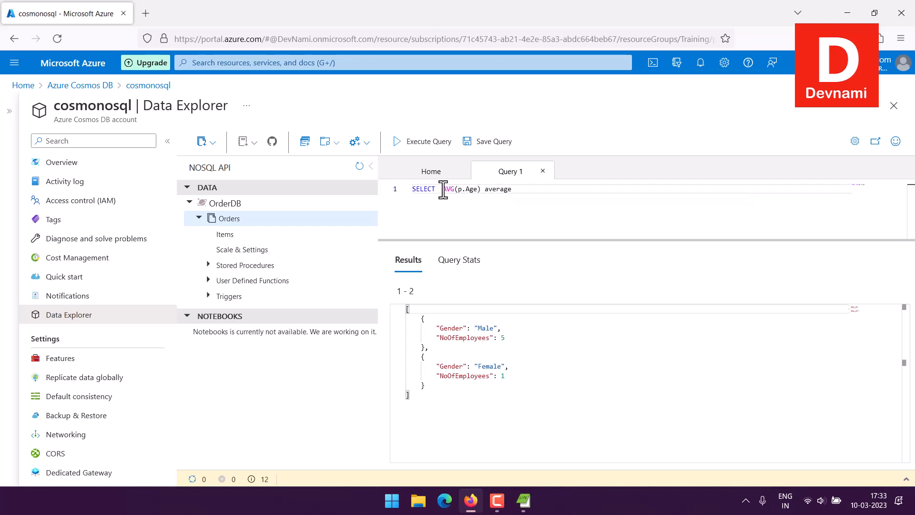
type("Age COUNT(p.employeeID")
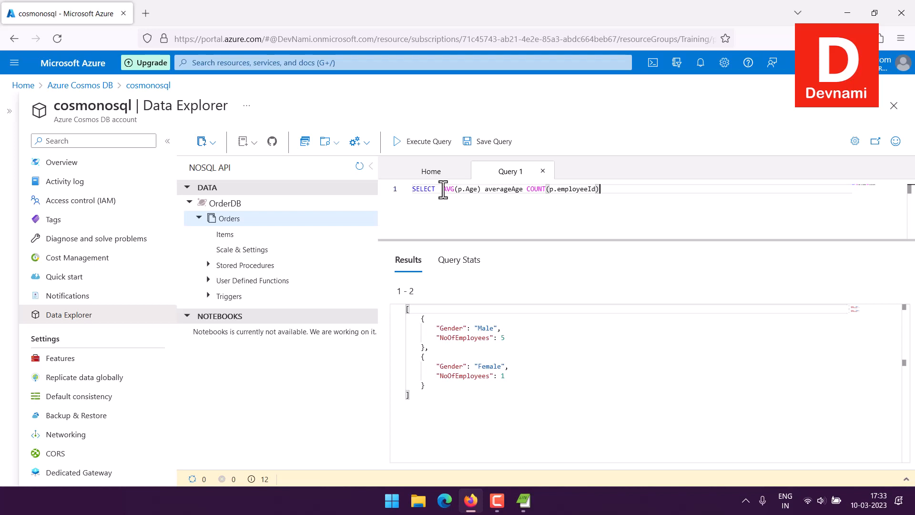
type(" FROM orders p")
left_click(410, 142)
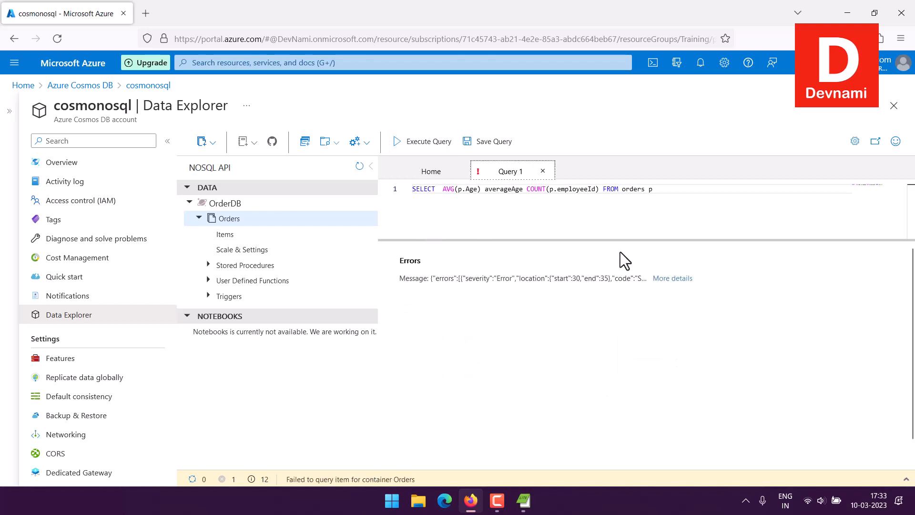
Open the full details of the failed query's error and examine the message in the notification log
left_click_drag(442, 278, 595, 281)
left_click(595, 281)
left_click(673, 279)
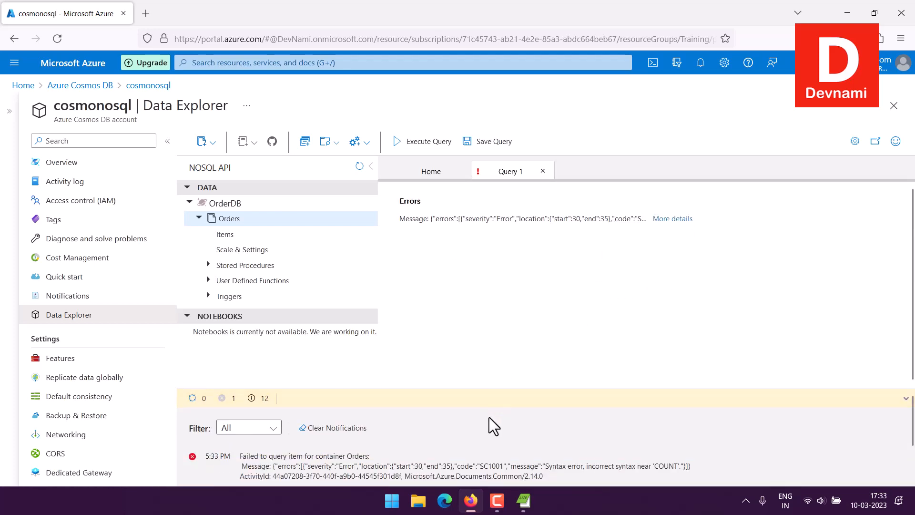
scroll(497, 440, "down", 1)
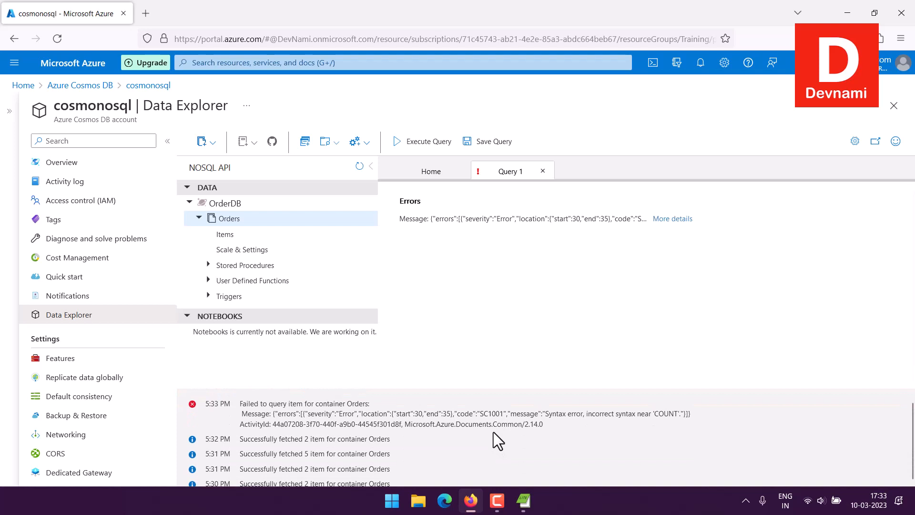
left_click_drag(402, 414, 597, 424)
left_click(596, 424)
scroll(625, 420, "up", 1)
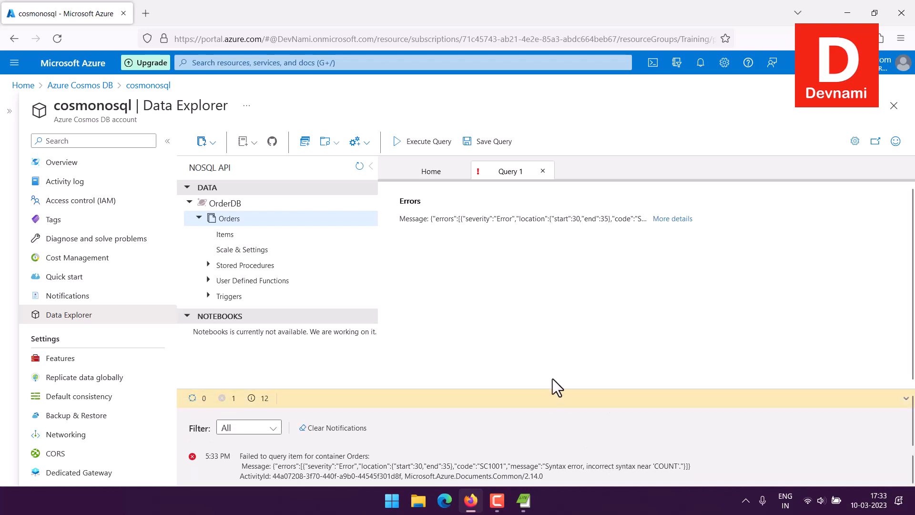
Close the failed query, open the items of the Orders container and start a new SQL query
left_click(545, 172)
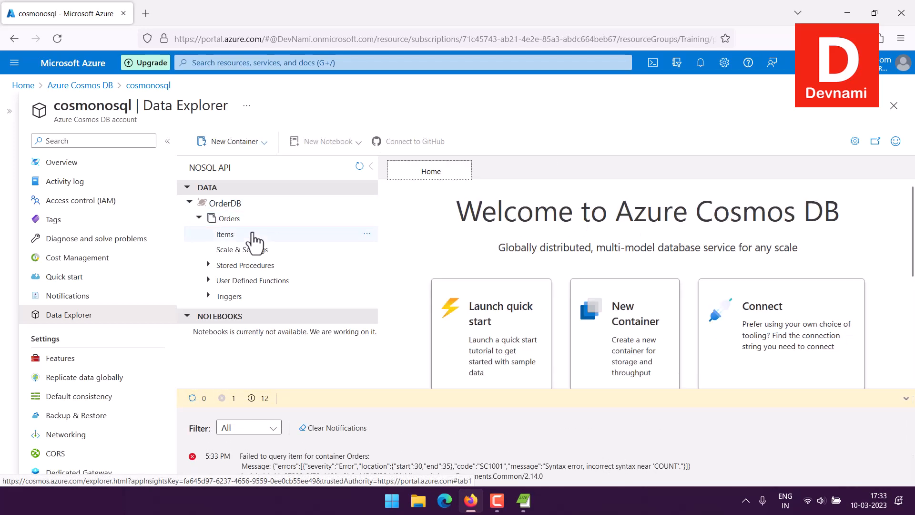
left_click(254, 237)
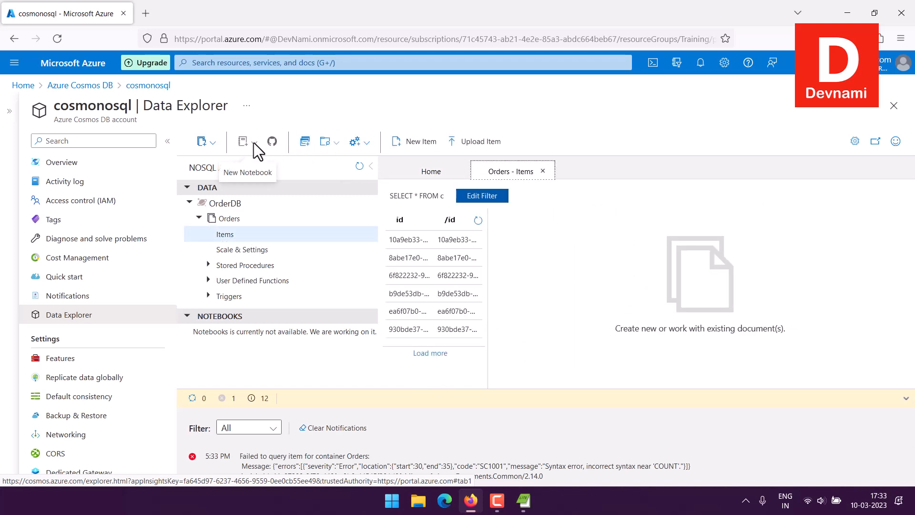
left_click(306, 144)
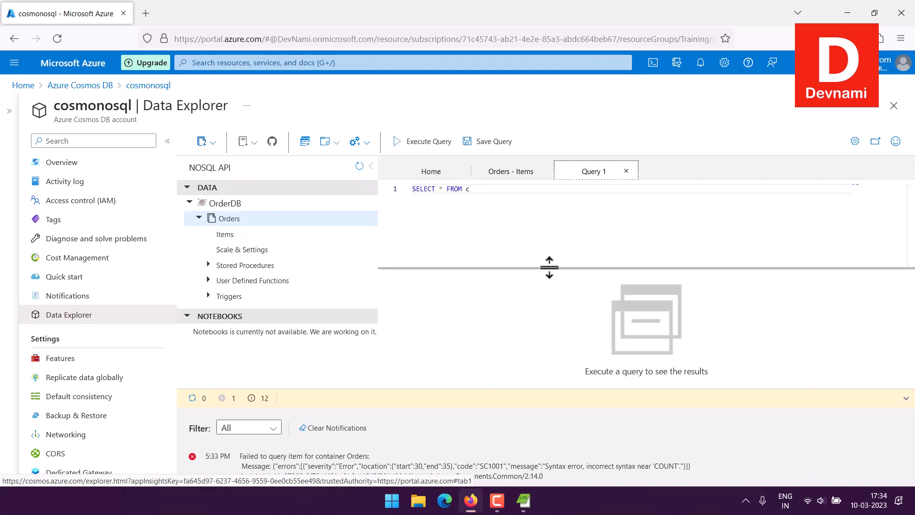
Change the default query to SELECT AVG(p.Age) AverageAge, COUNT(p.employeeId) FROM orders p and execute it
left_click_drag(482, 189, 441, 193)
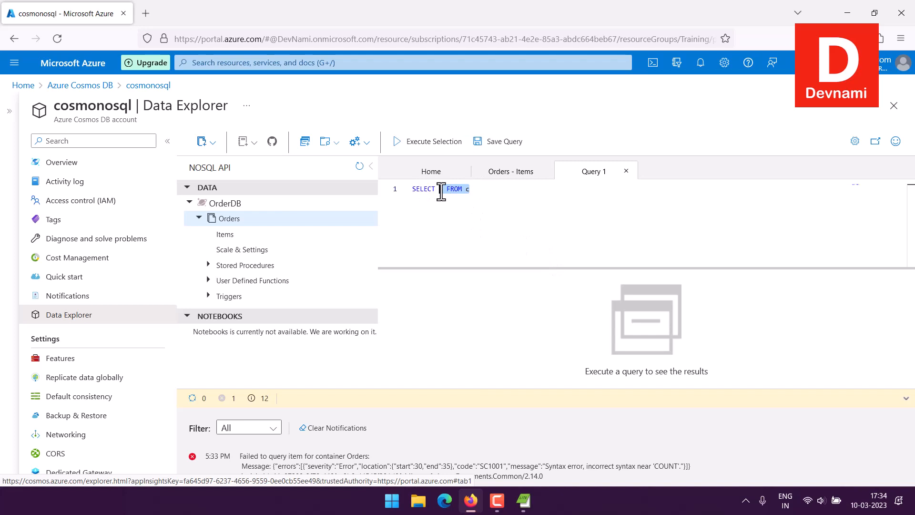
type("AVG")
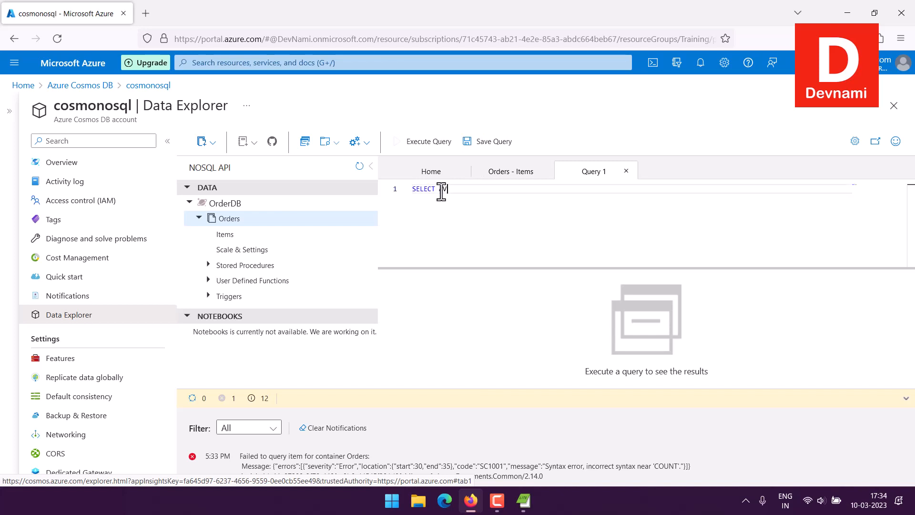
type("(p.Age) Av")
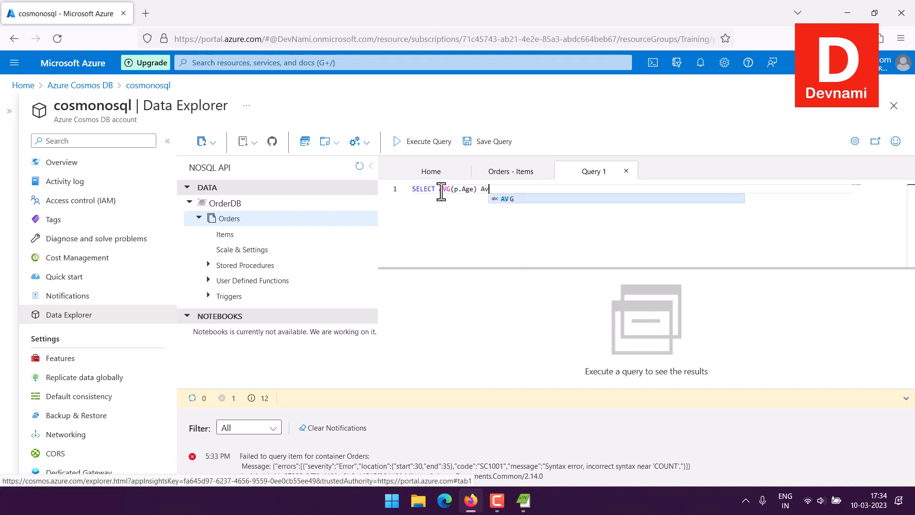
type("erage")
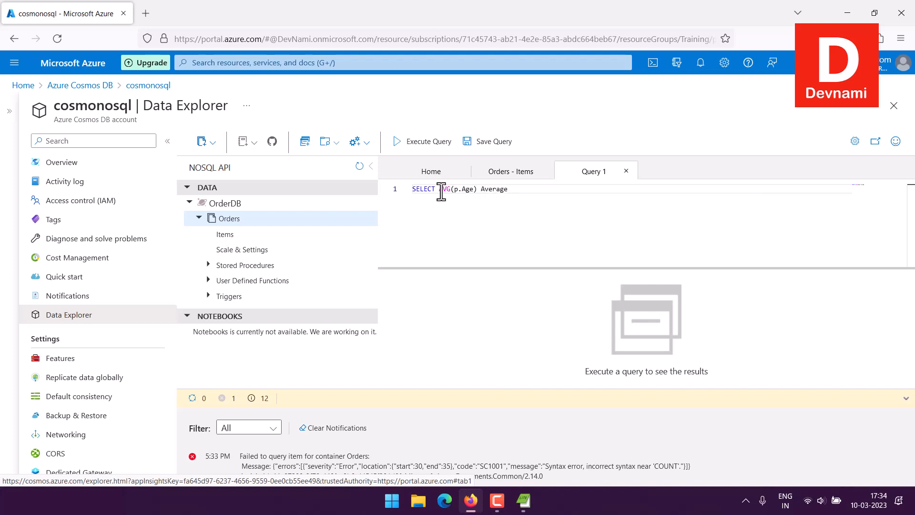
type("Age, COUNT(p.employeeId) ")
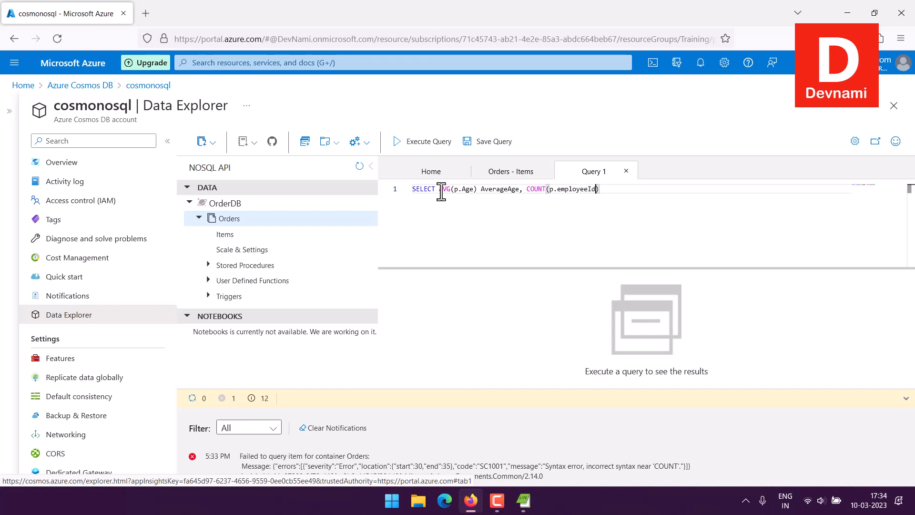
type("FRM")
key("BackSpace")
key("BackSpace")
type("OM orders p")
left_click(419, 144)
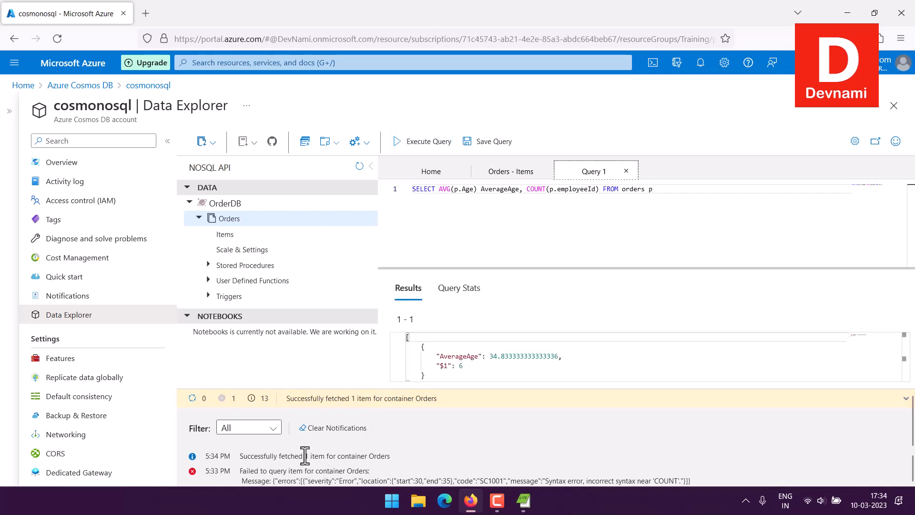
Collapse the notification log and enlarge the results area to show the complete aggregate query output
left_click_drag(304, 456, 453, 462)
left_click(906, 399)
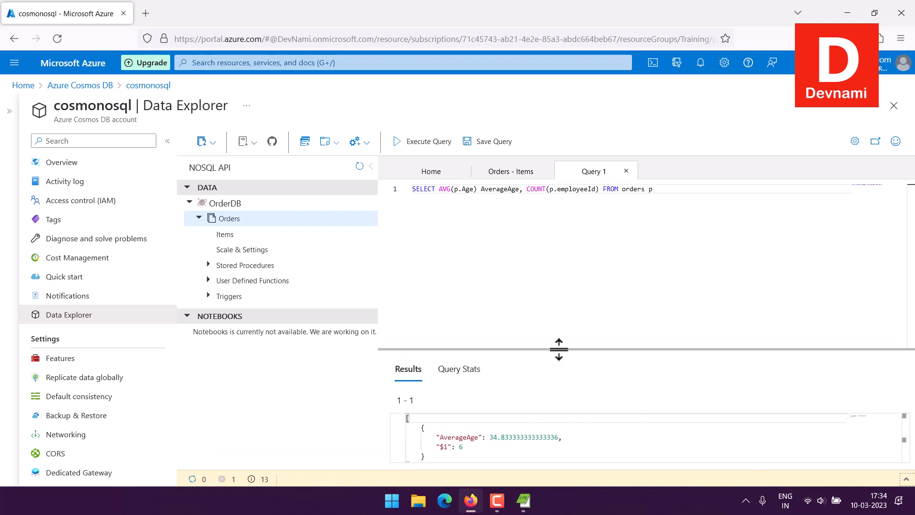
left_click_drag(558, 349, 544, 241)
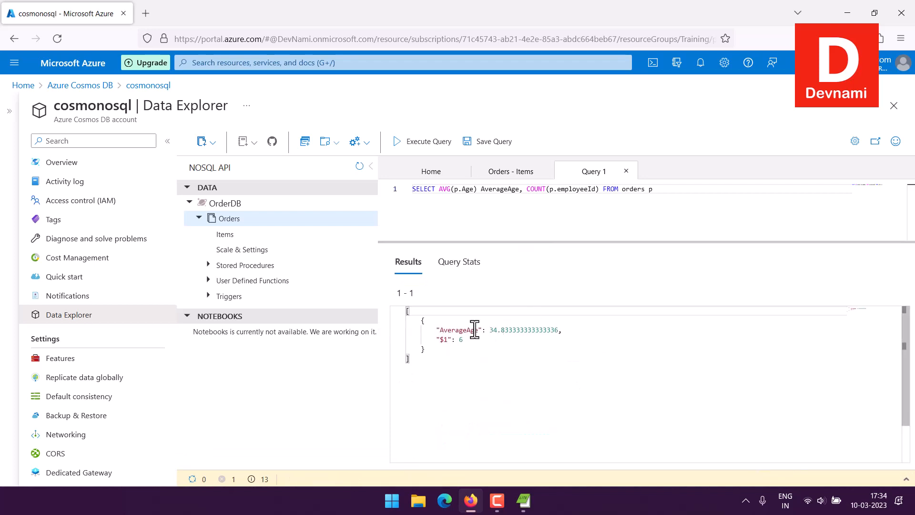